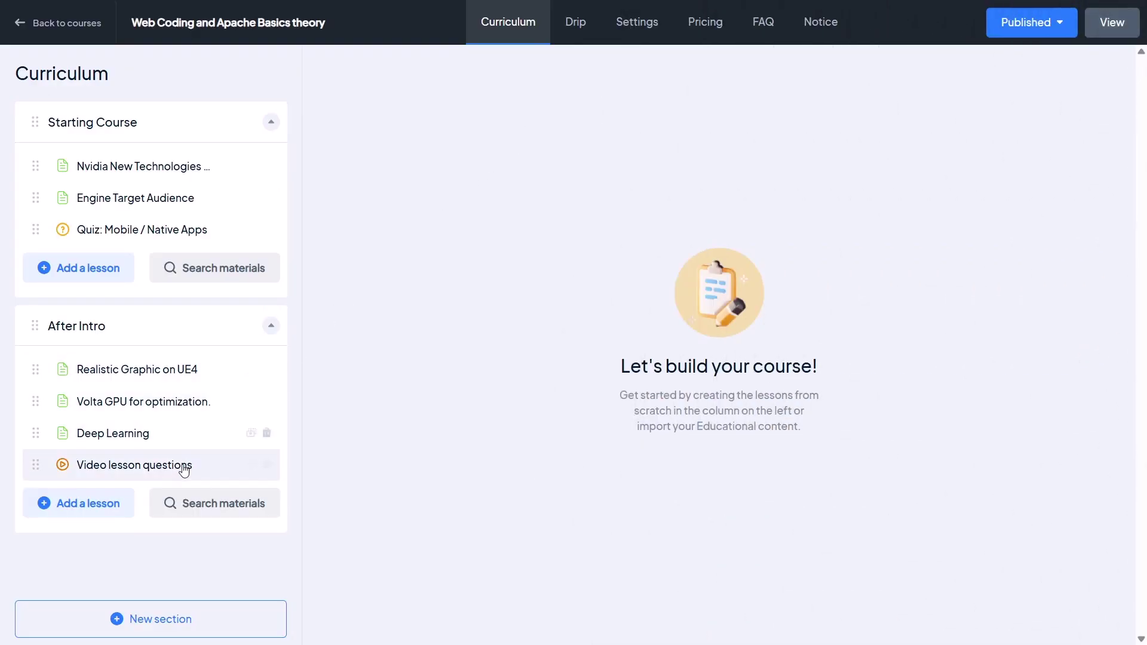
# Open the Video lesson questions lesson for editing.
pyautogui.click(181, 472)
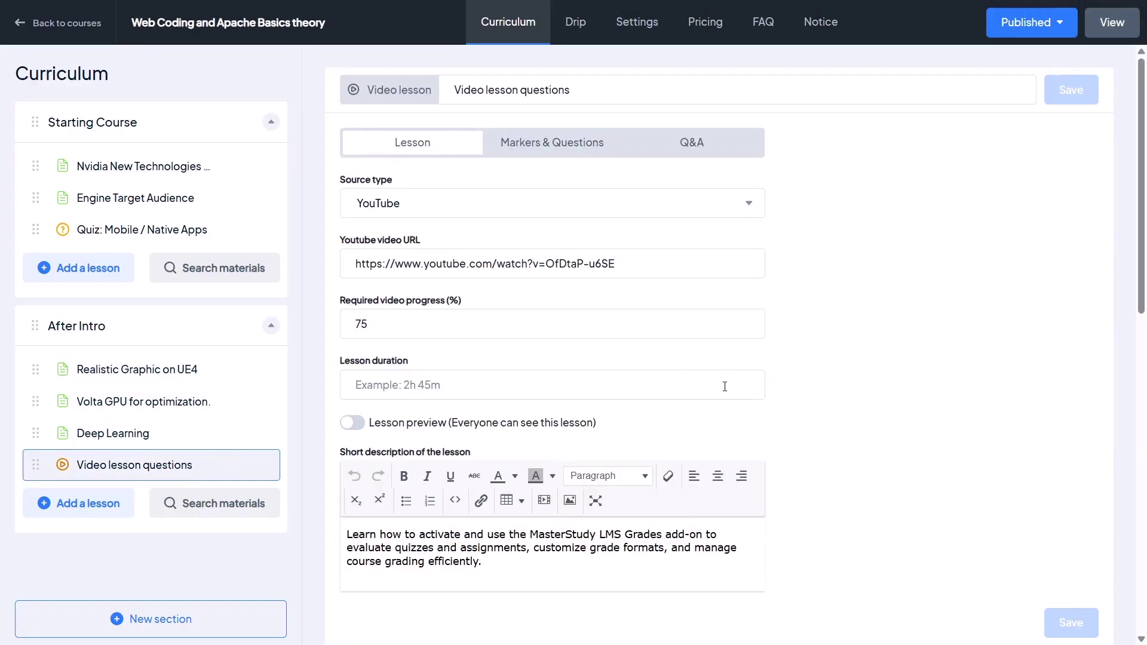
pyautogui.scroll(-7, 725, 387)
pyautogui.scroll(7, 724, 386)
# In the Markers & Questions tab, switch on 'Require answering all video questions'.
pyautogui.click(565, 143)
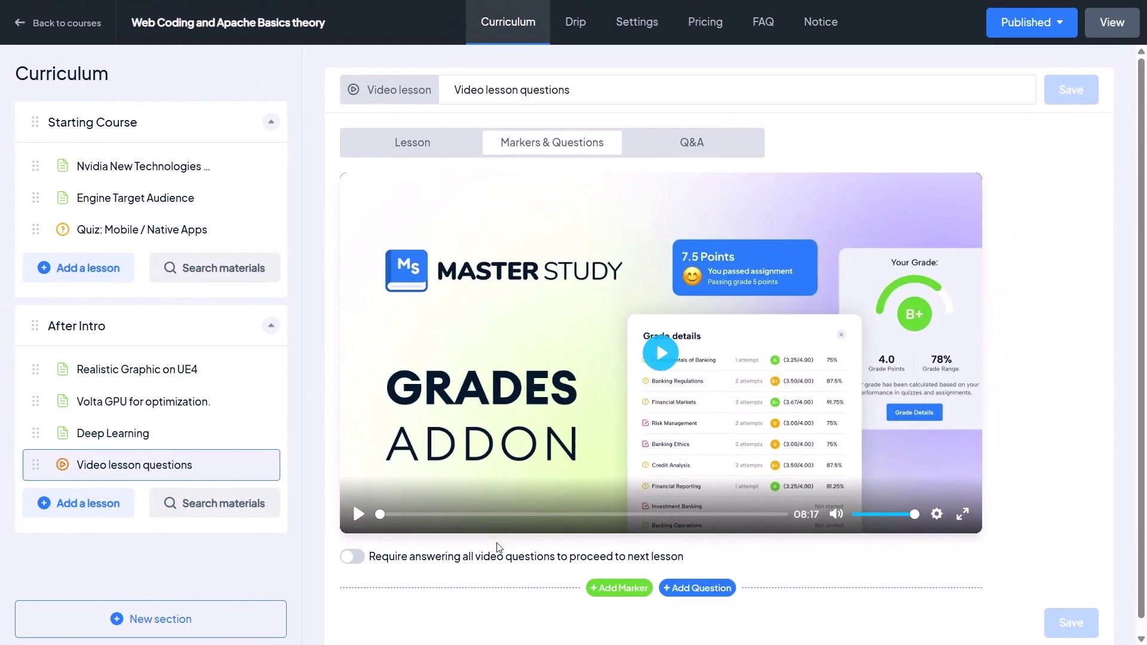
pyautogui.scroll(-1, 499, 547)
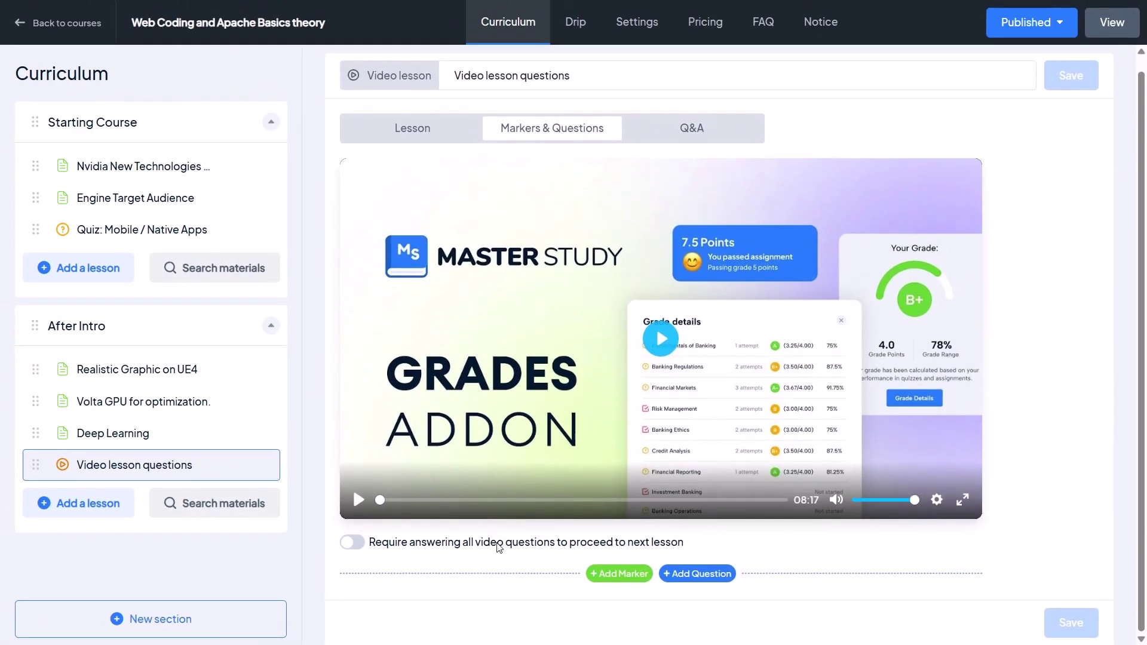
pyautogui.click(359, 547)
pyautogui.click(359, 546)
pyautogui.click(359, 547)
# Add and save an 'Intro' marker at timecode 00:00:05.
pyautogui.click(615, 583)
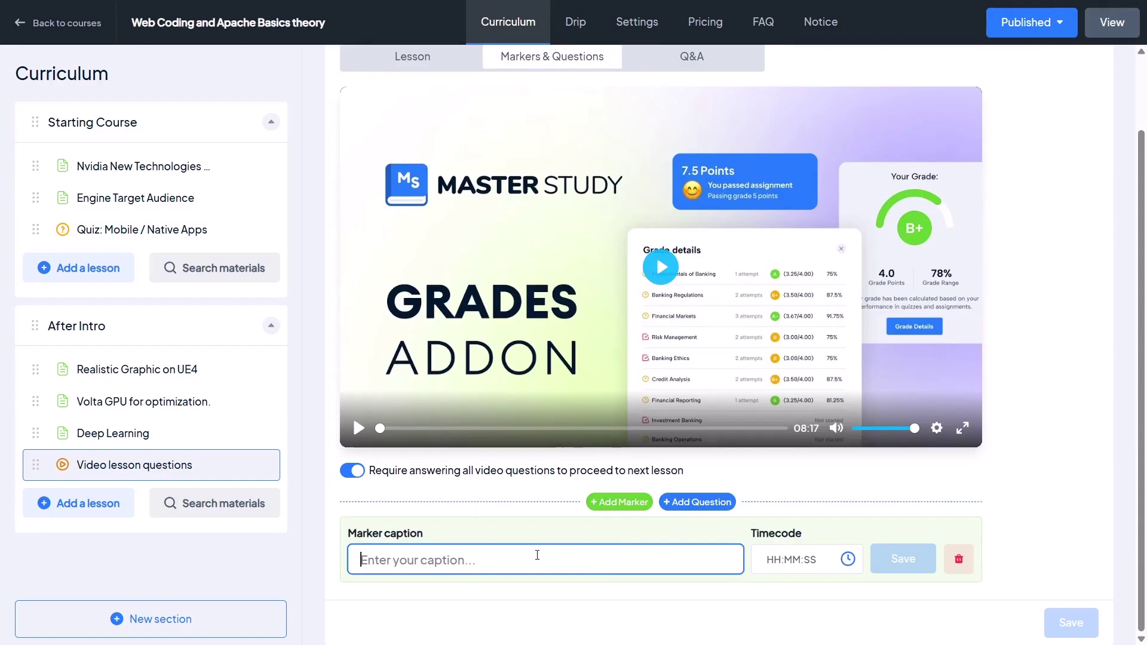
pyautogui.write('Intro')
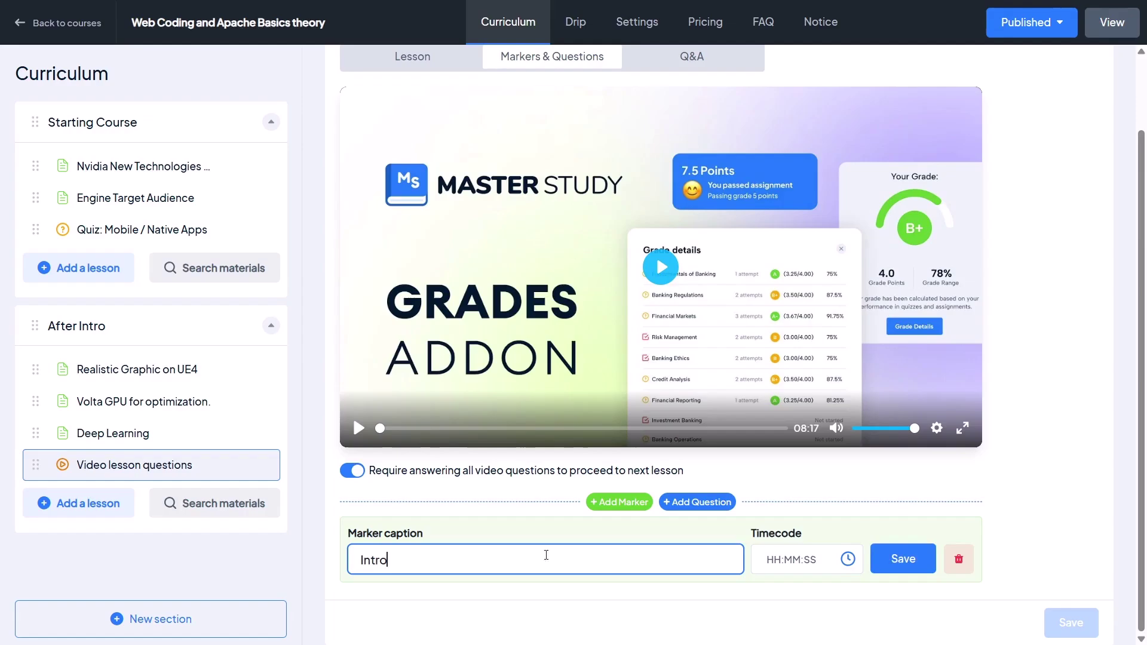
pyautogui.click(808, 563)
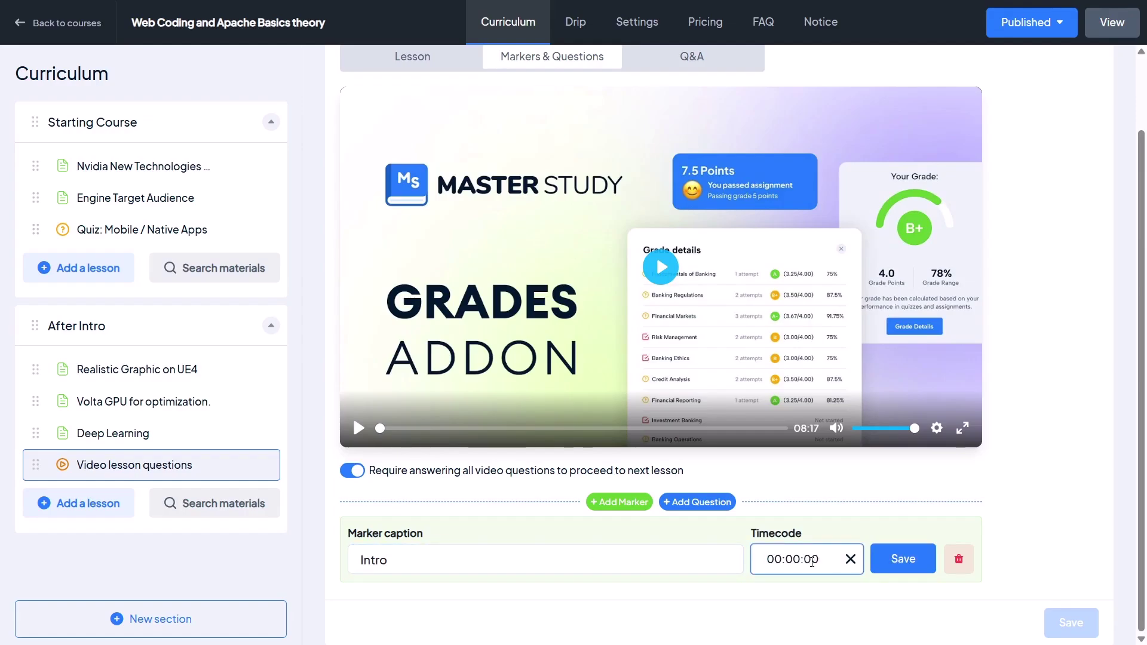
pyautogui.write('5')
pyautogui.click(898, 560)
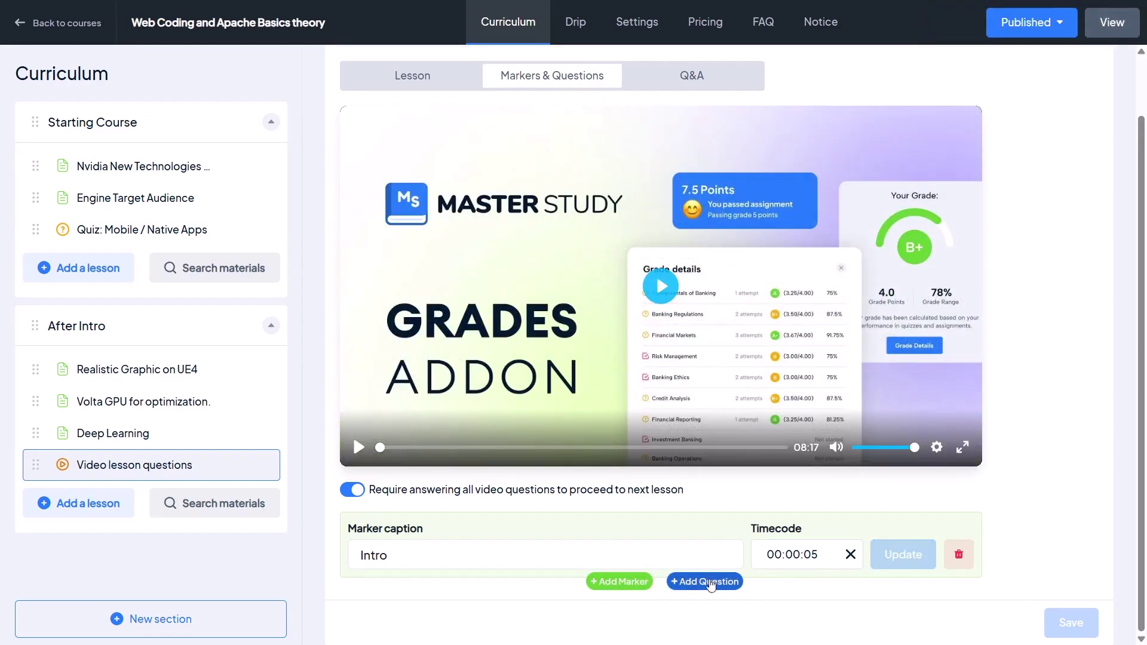
# Start a second marker captioned 'Activating Grades Add-on'.
pyautogui.click(610, 579)
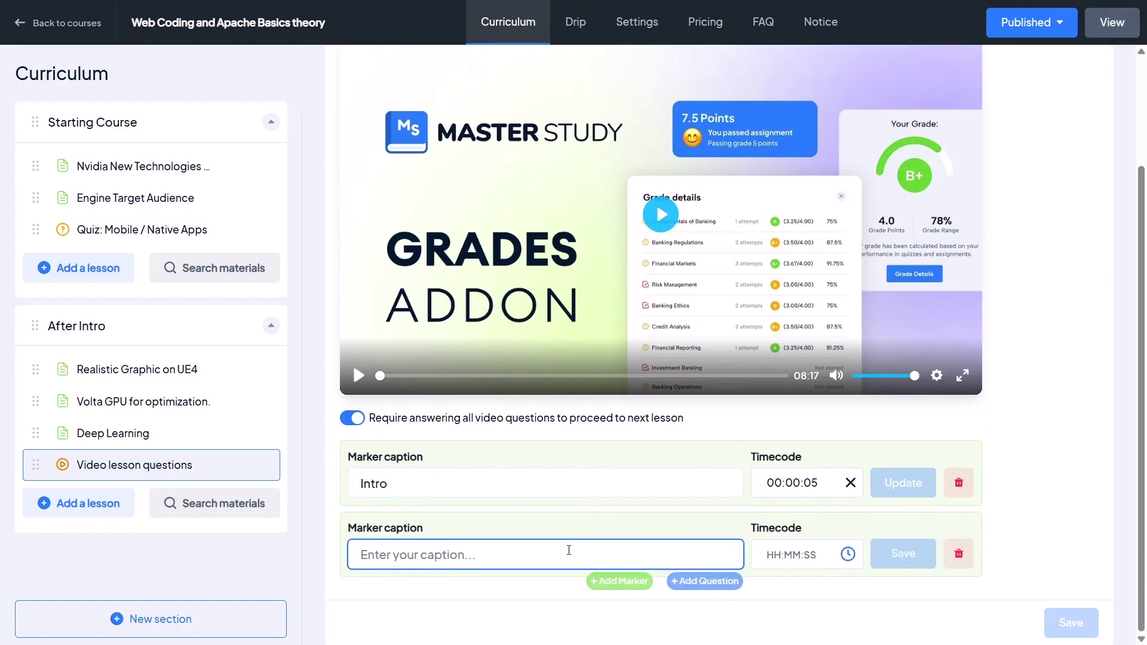
pyautogui.write('Activa')
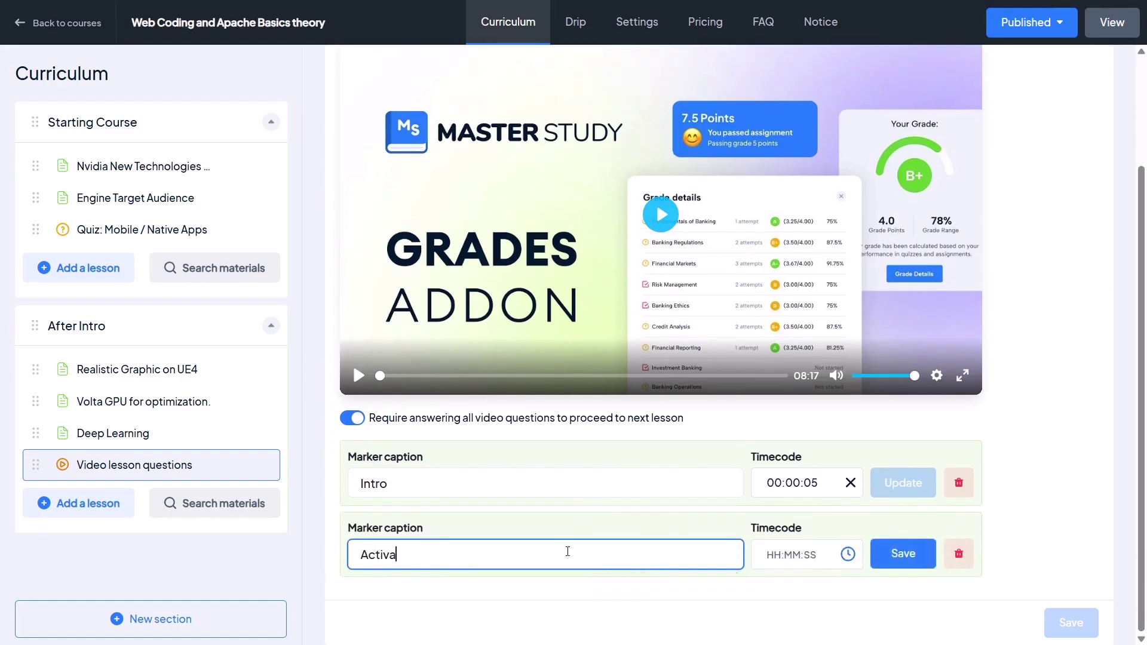
pyautogui.write('ting Grades Add-')
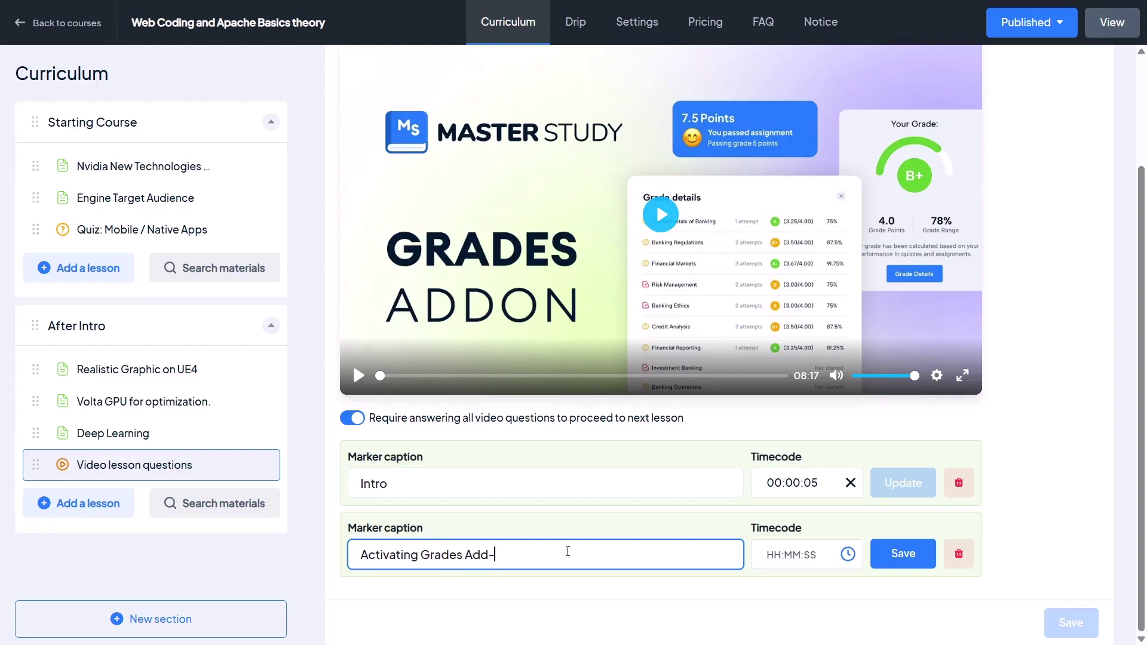
pyautogui.write('on')
pyautogui.click(807, 555)
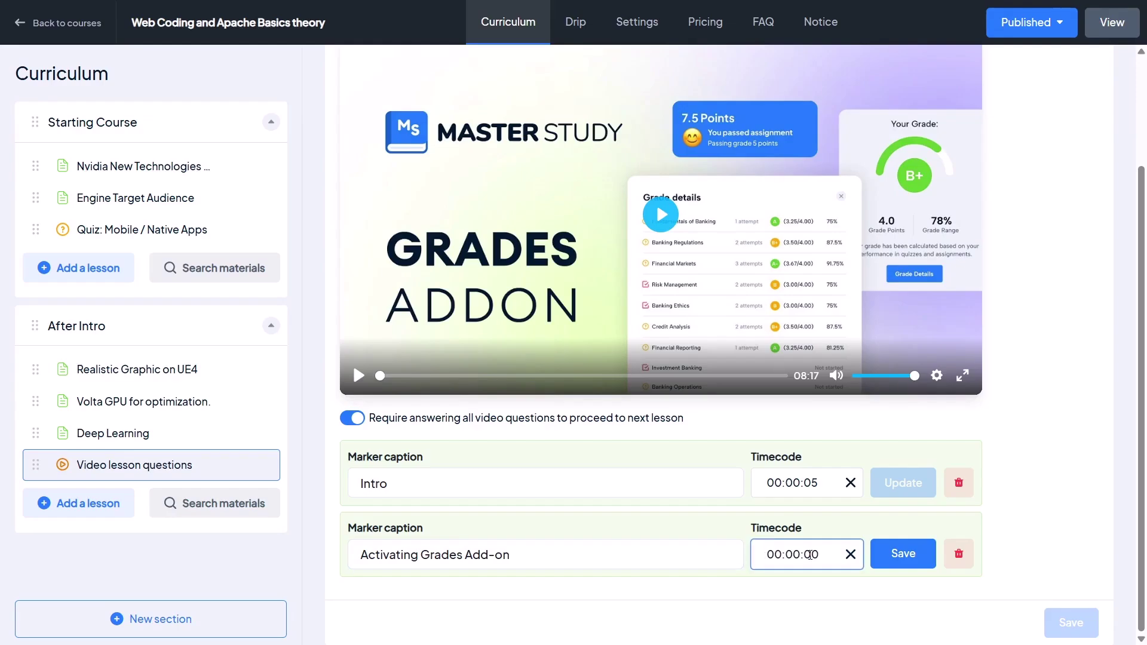
# Give the Activating Grades Add-on marker timecode 00:00:25, save it, and preview the lesson page.
pyautogui.write('25')
pyautogui.click(899, 557)
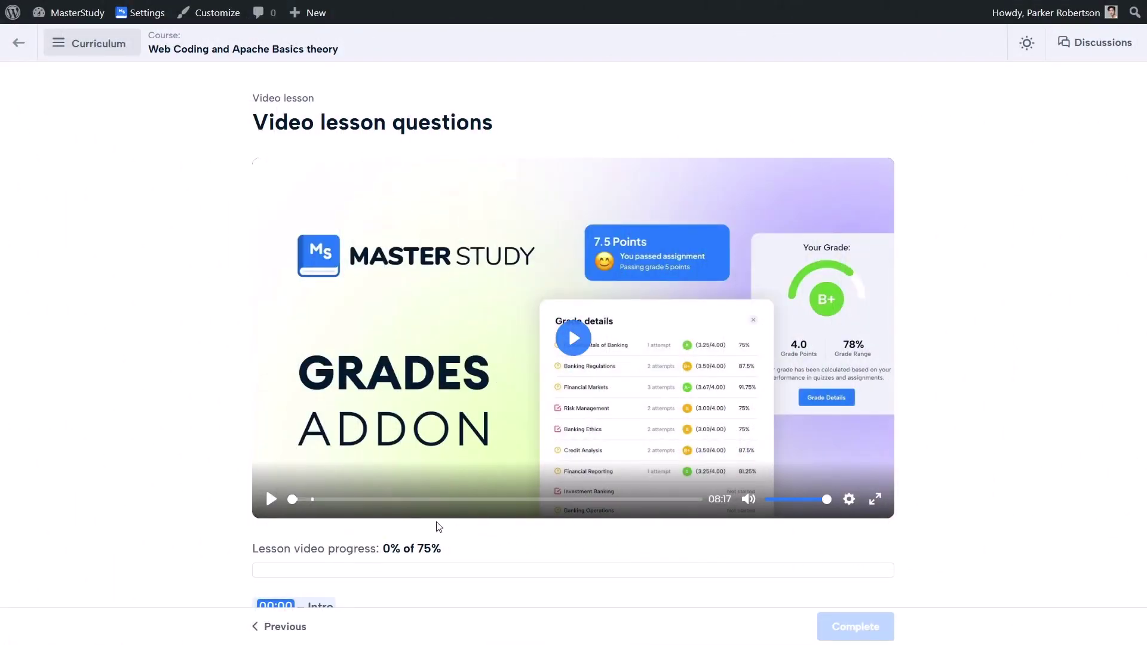
pyautogui.moveTo(297, 500)
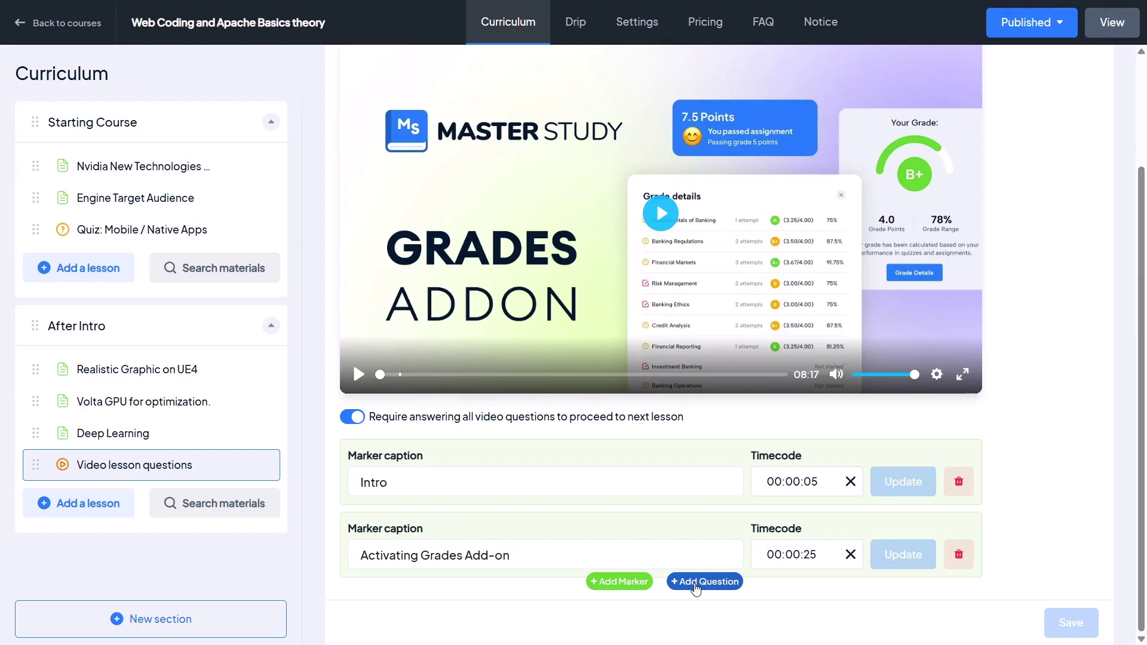
# Add single-choice question 'What is the intro about?' at 00:03:00 with rewatch from 00:02:00.
pyautogui.click(695, 582)
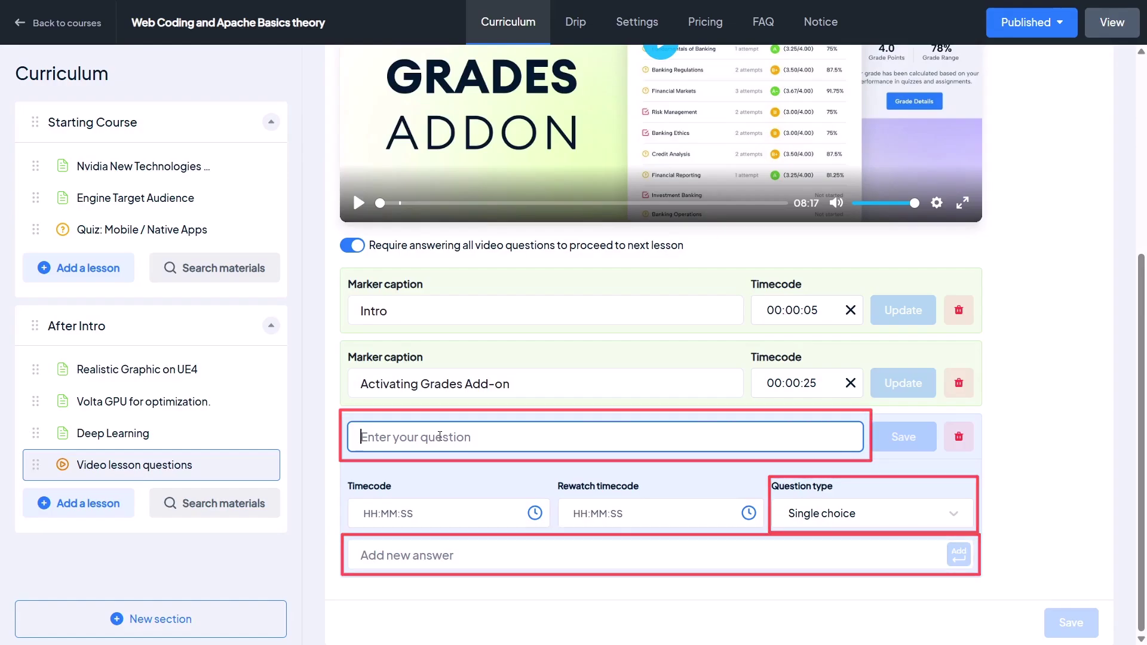
pyautogui.write('What is')
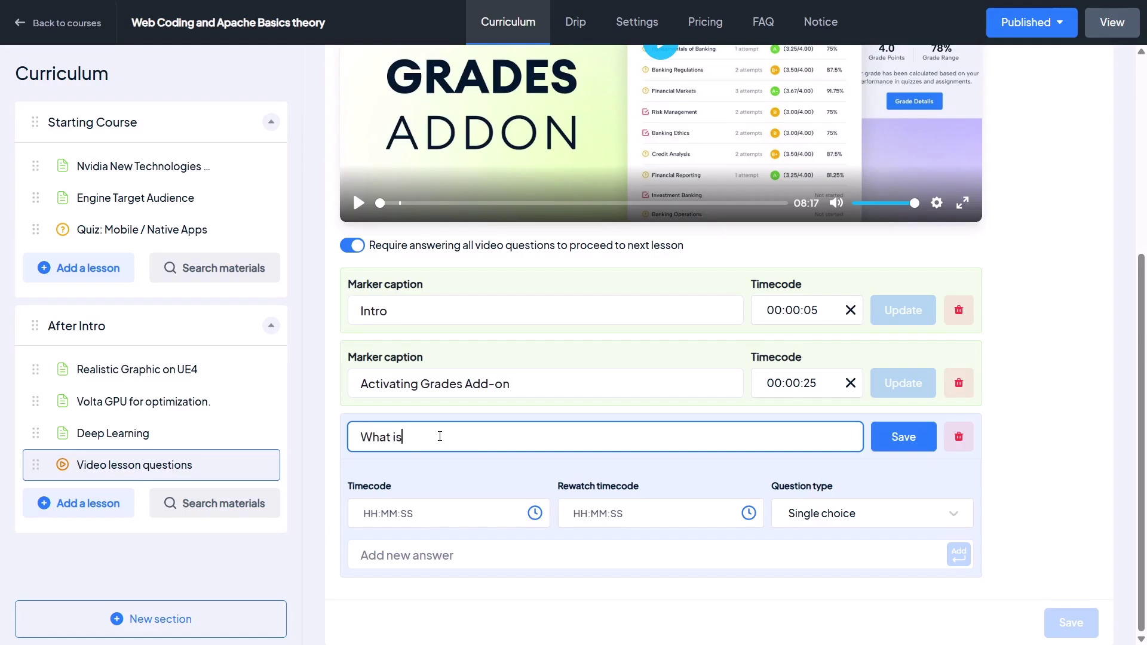
pyautogui.write(' the intro about?')
pyautogui.click(406, 515)
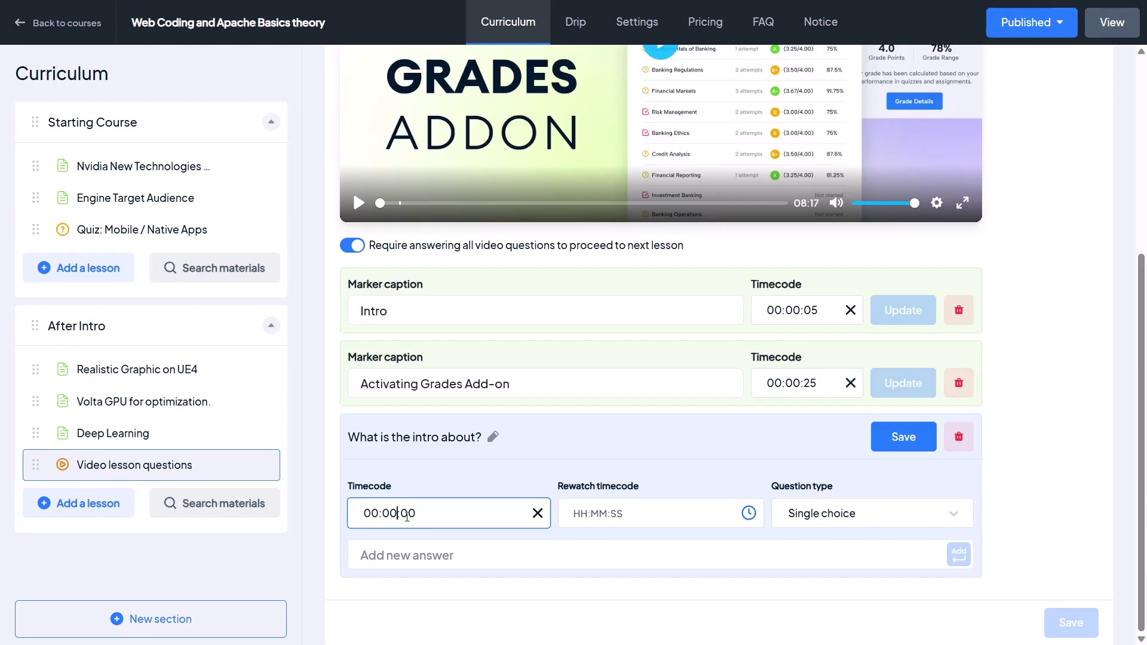
pyautogui.write('3')
pyautogui.click(616, 514)
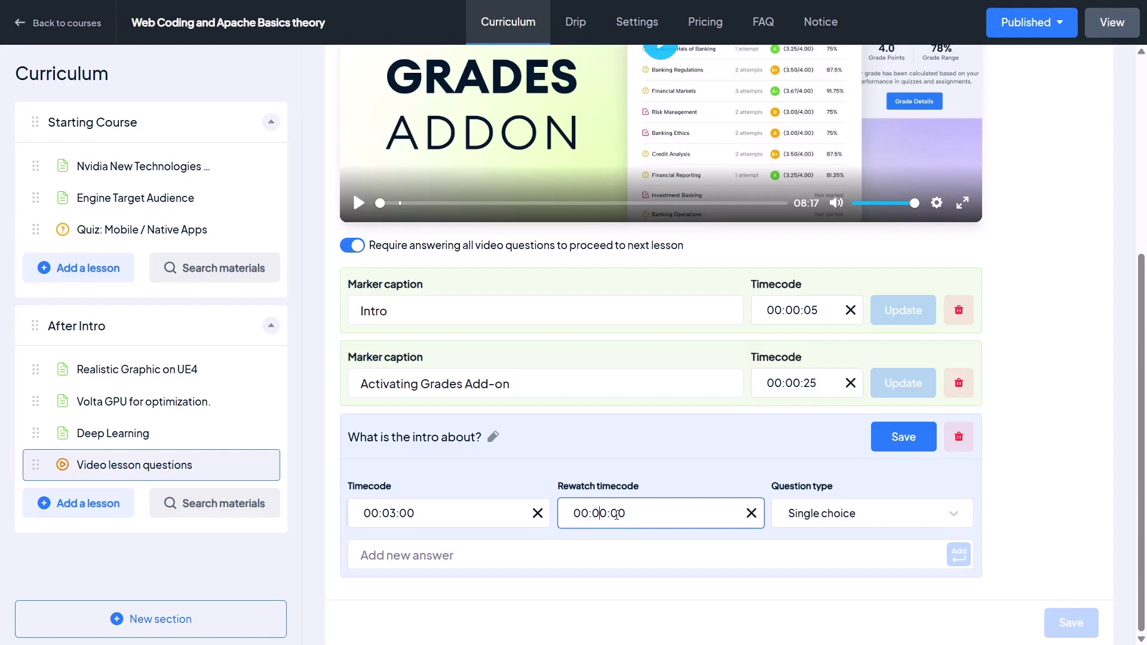
pyautogui.write('2')
pyautogui.click(845, 515)
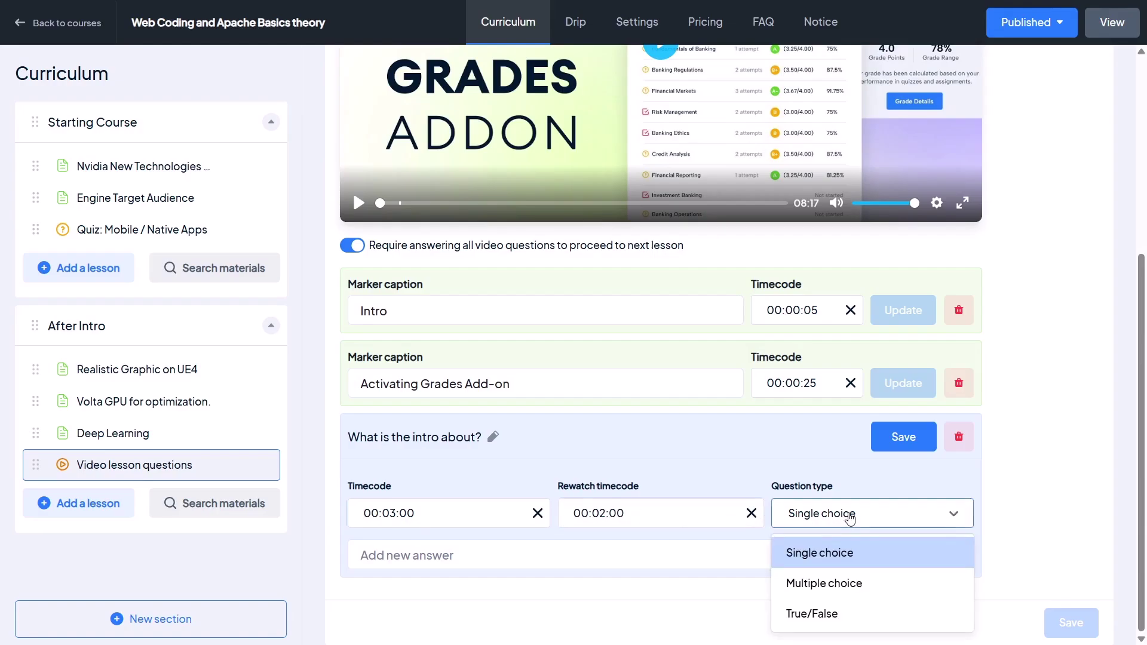
pyautogui.click(834, 548)
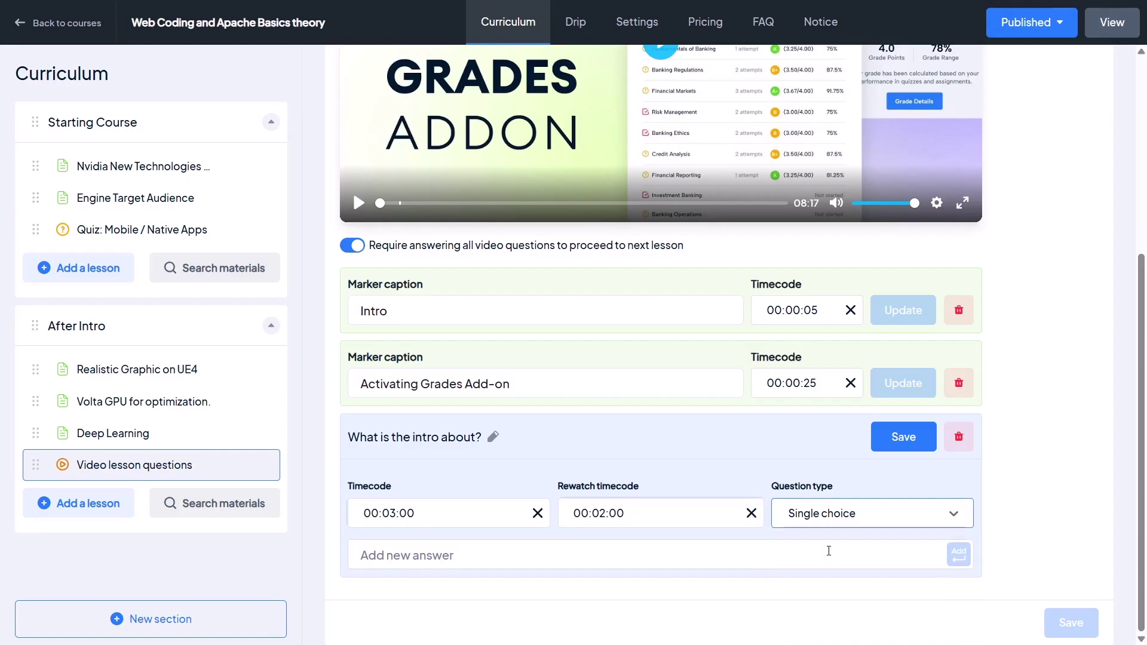
# Add 'plugins' as an answer and mark it correct.
pyautogui.click(494, 554)
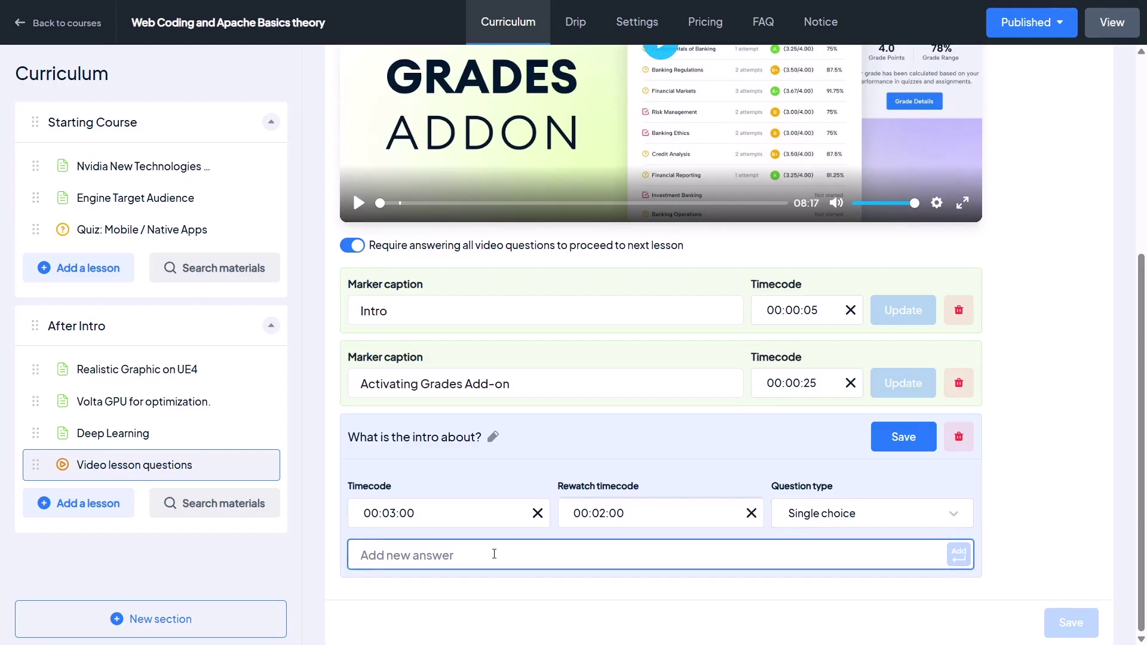
pyautogui.write('plugins')
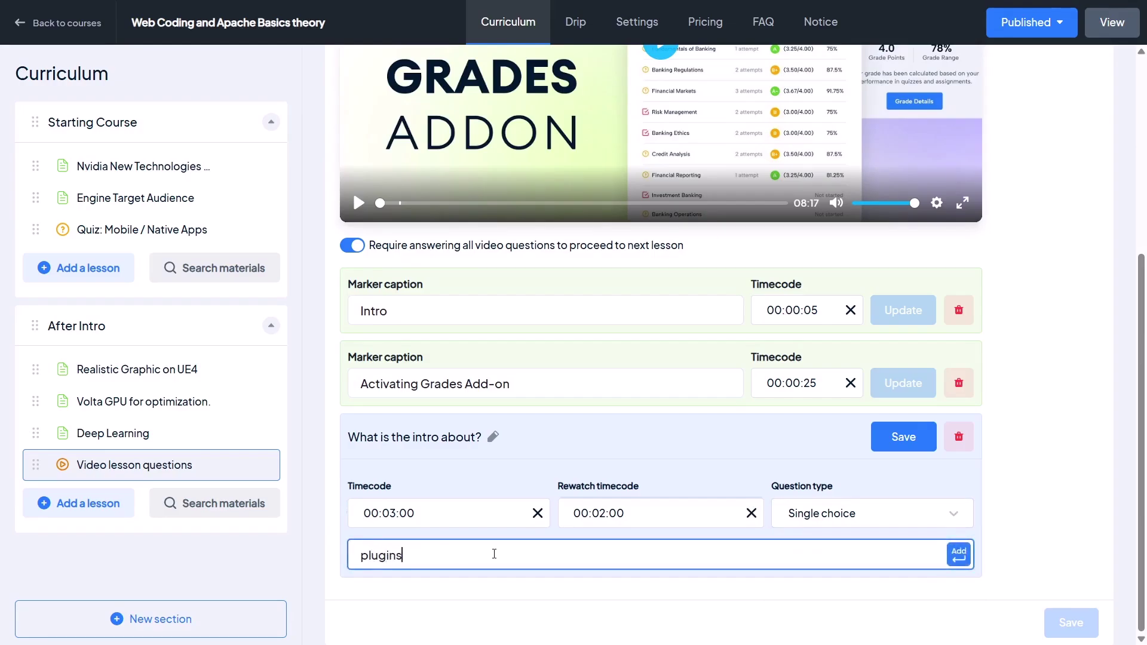
pyautogui.click(959, 554)
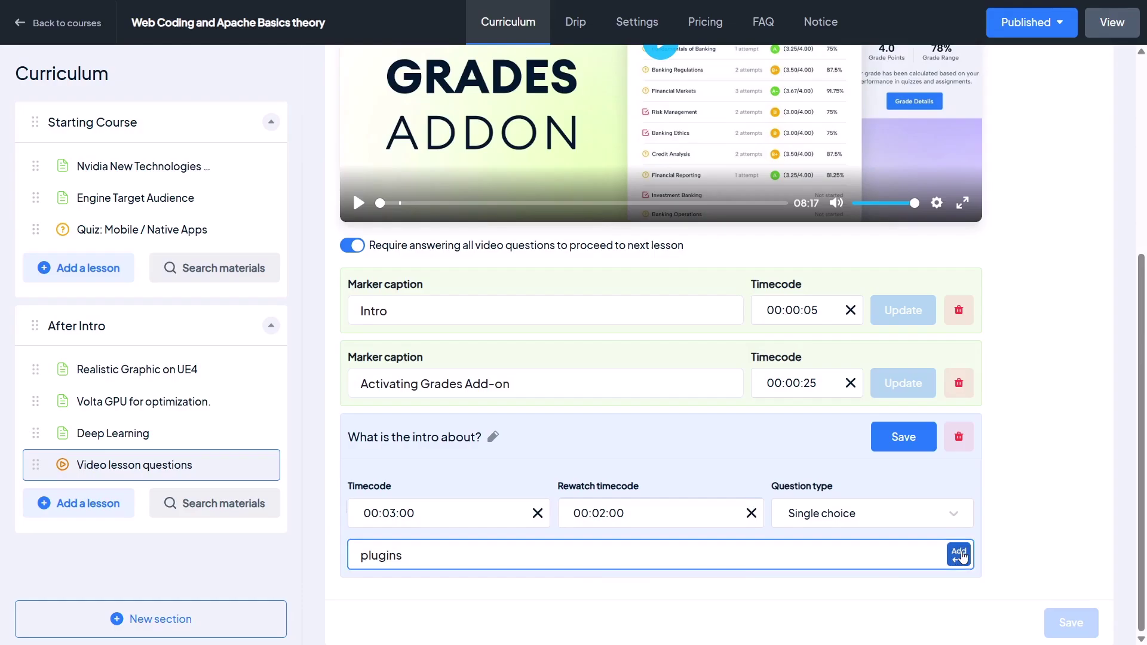
pyautogui.click(960, 554)
# Add 'add-ons' and 'themes' as further answers and save the question.
pyautogui.scroll(-1, 960, 555)
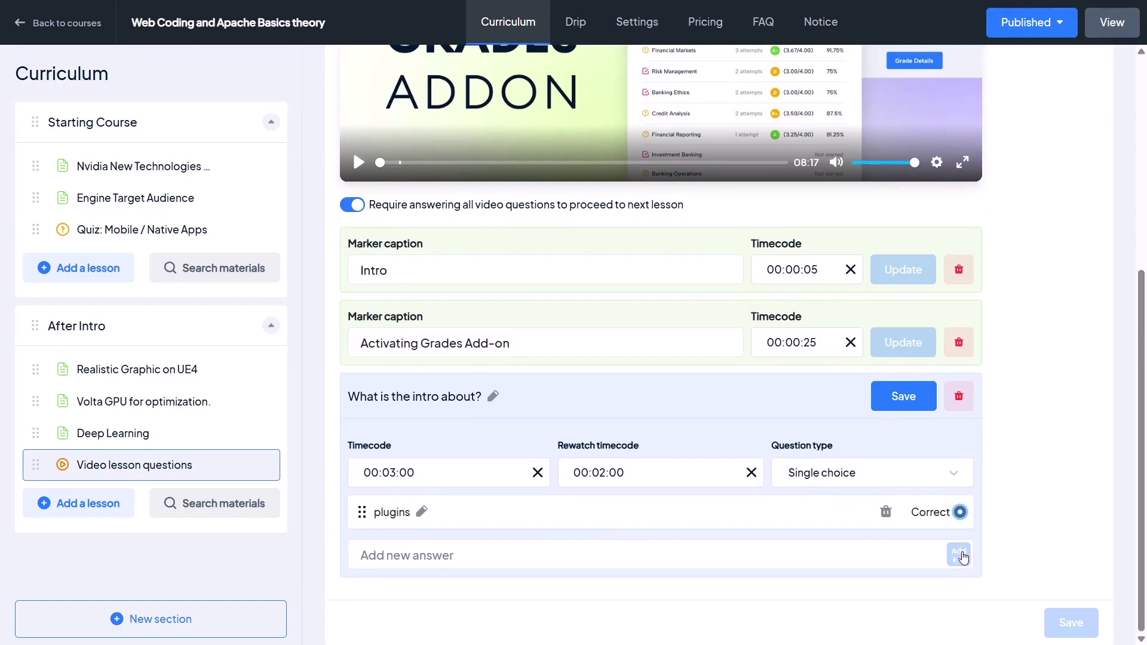
pyautogui.click(831, 557)
pyautogui.write('add-ons')
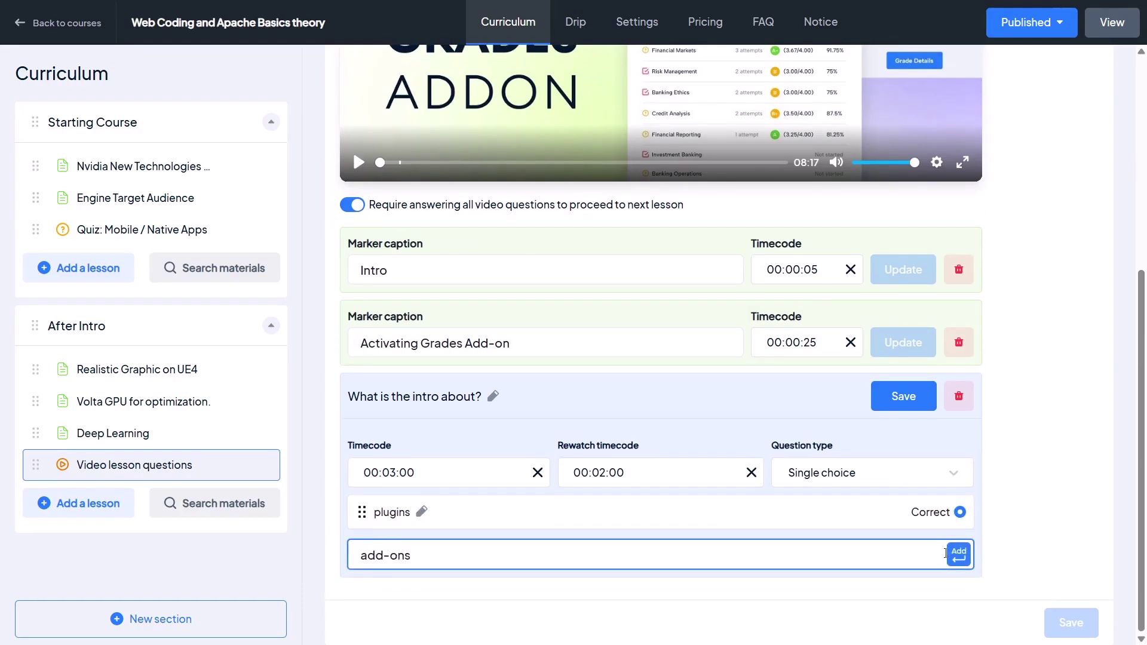
pyautogui.press('Return')
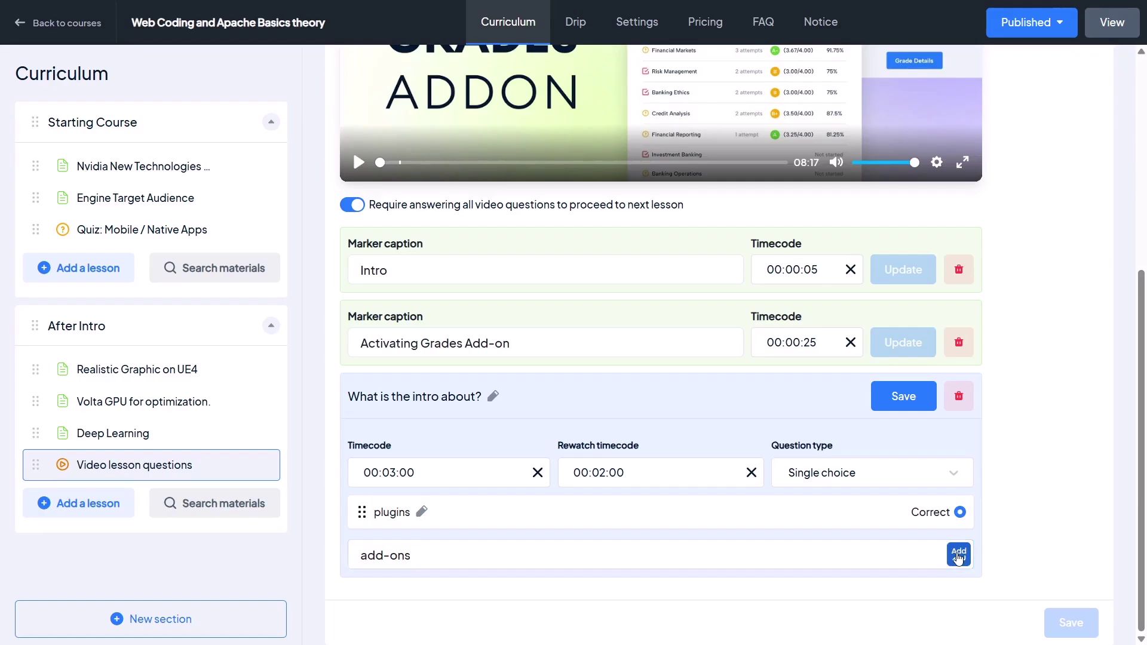
pyautogui.click(887, 549)
pyautogui.write('themes')
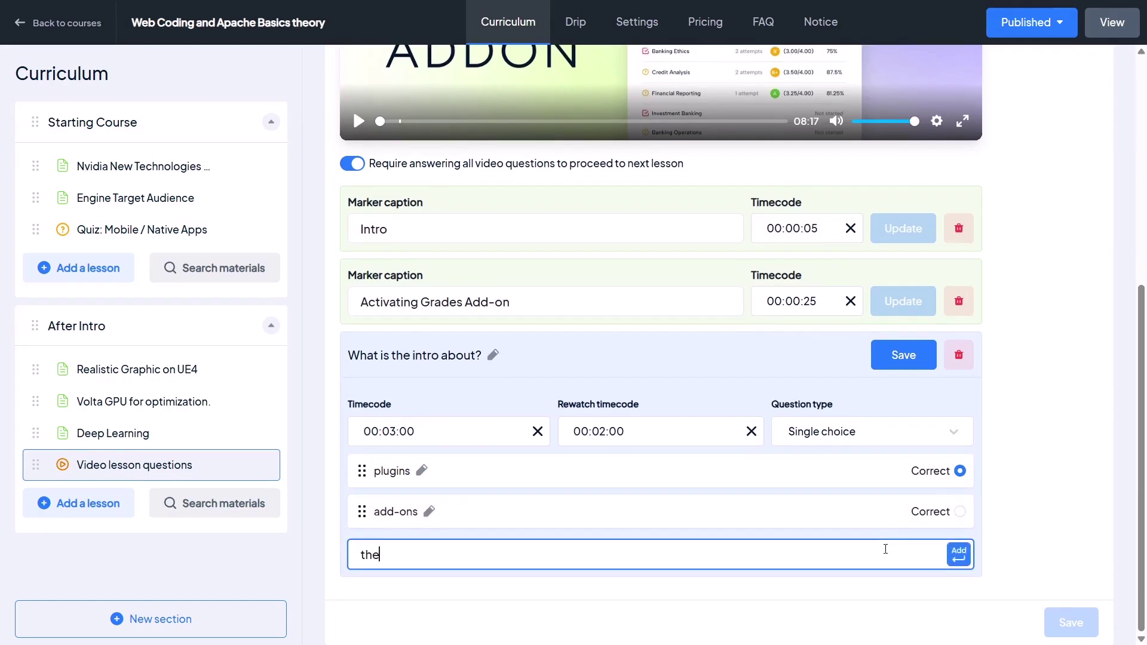
pyautogui.click(963, 554)
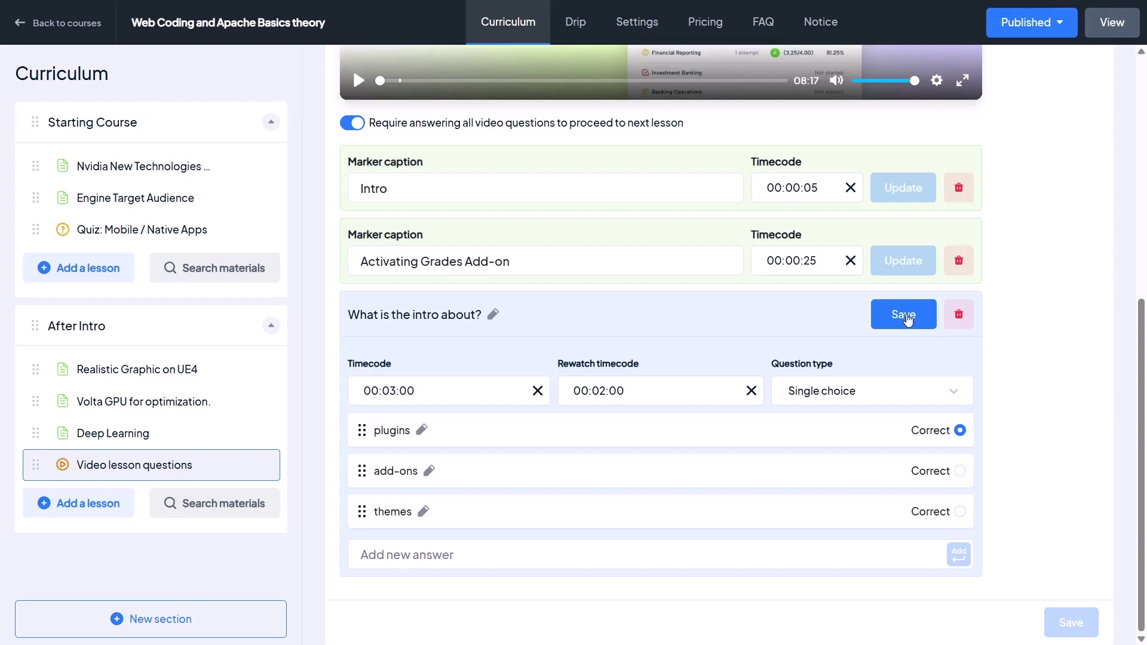
pyautogui.click(904, 314)
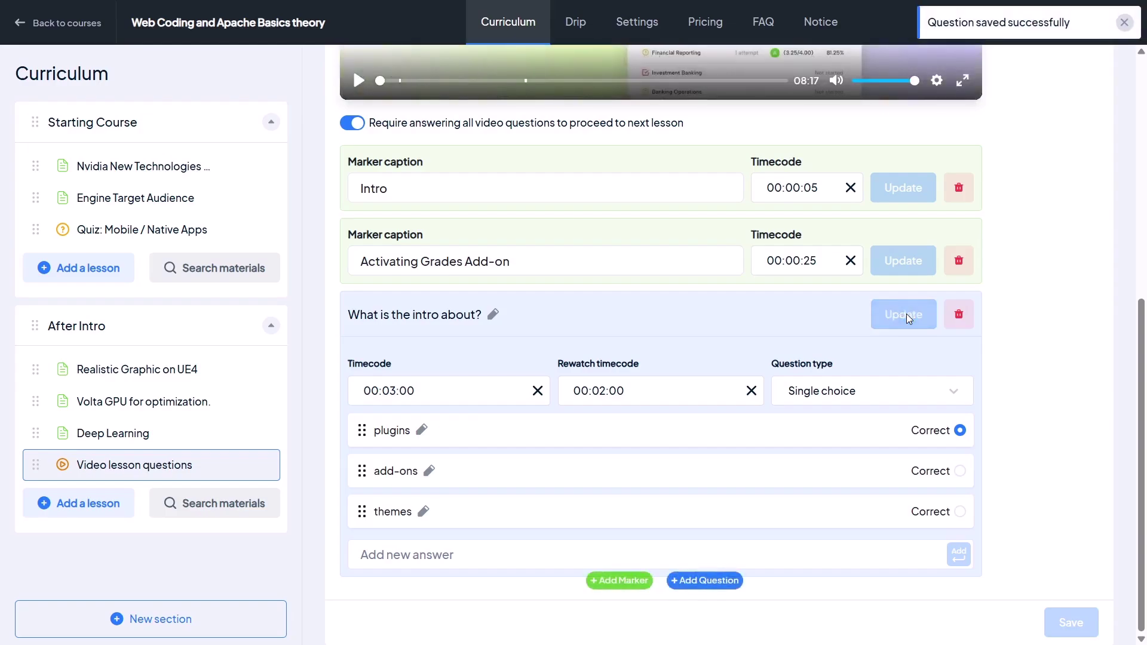
# Add question 'What is the main purpose of the MasterStudy plugin?' at 00:05:00, rewatch 00:03:00.
pyautogui.click(698, 582)
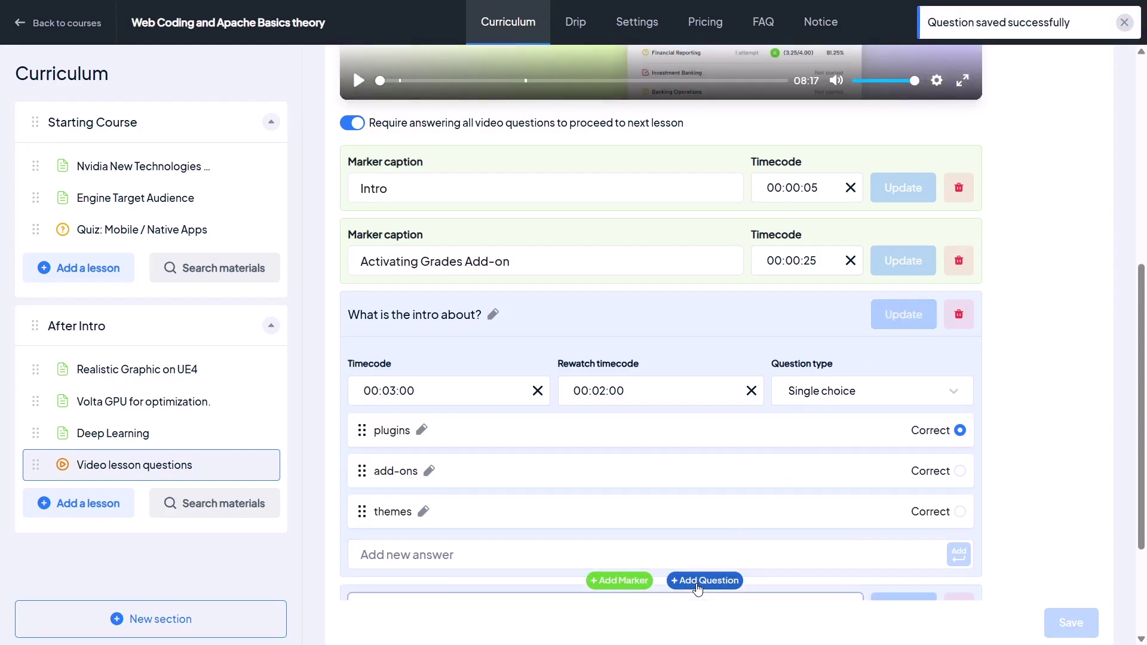
pyautogui.write('What')
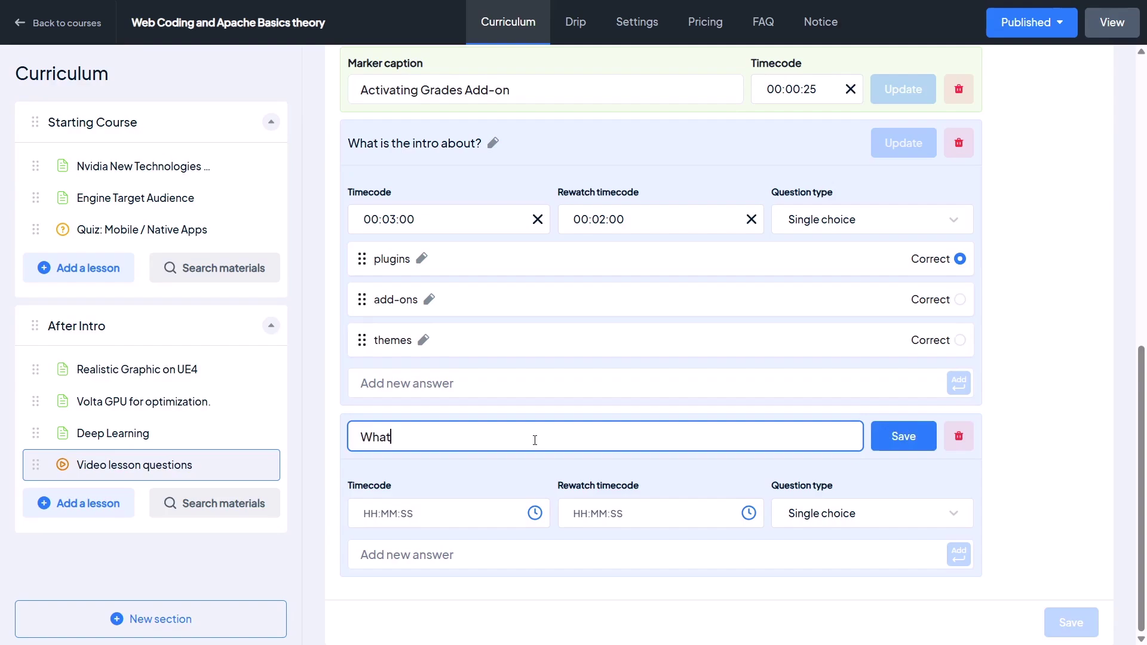
pyautogui.write(' is the main purpose of the Master')
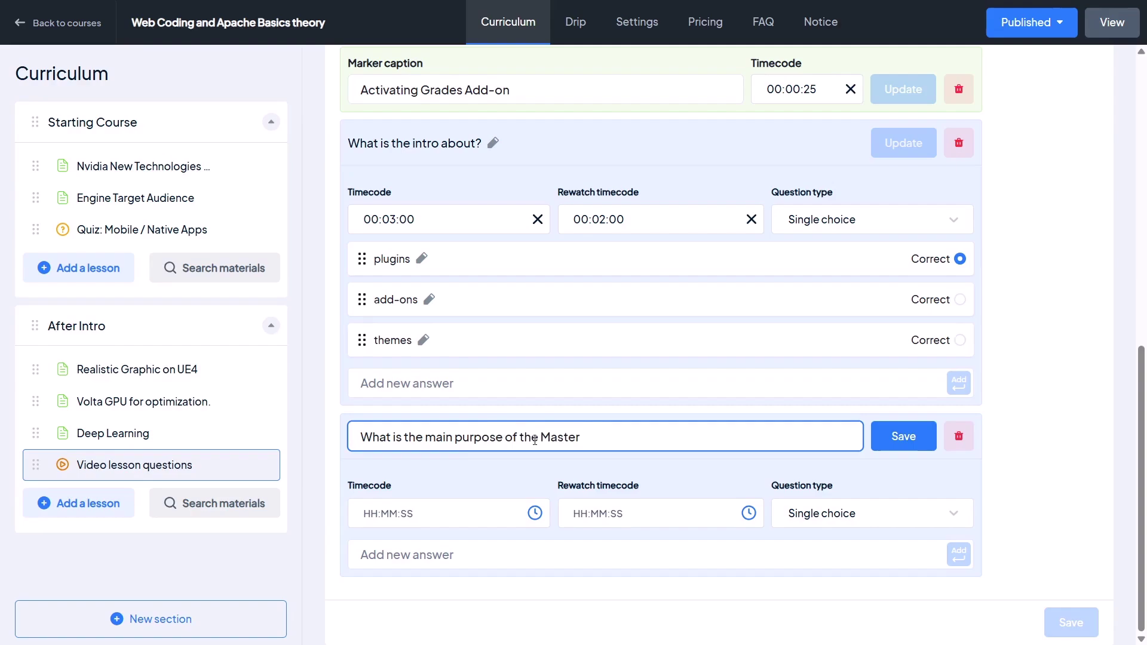
pyautogui.write('Study plugin?')
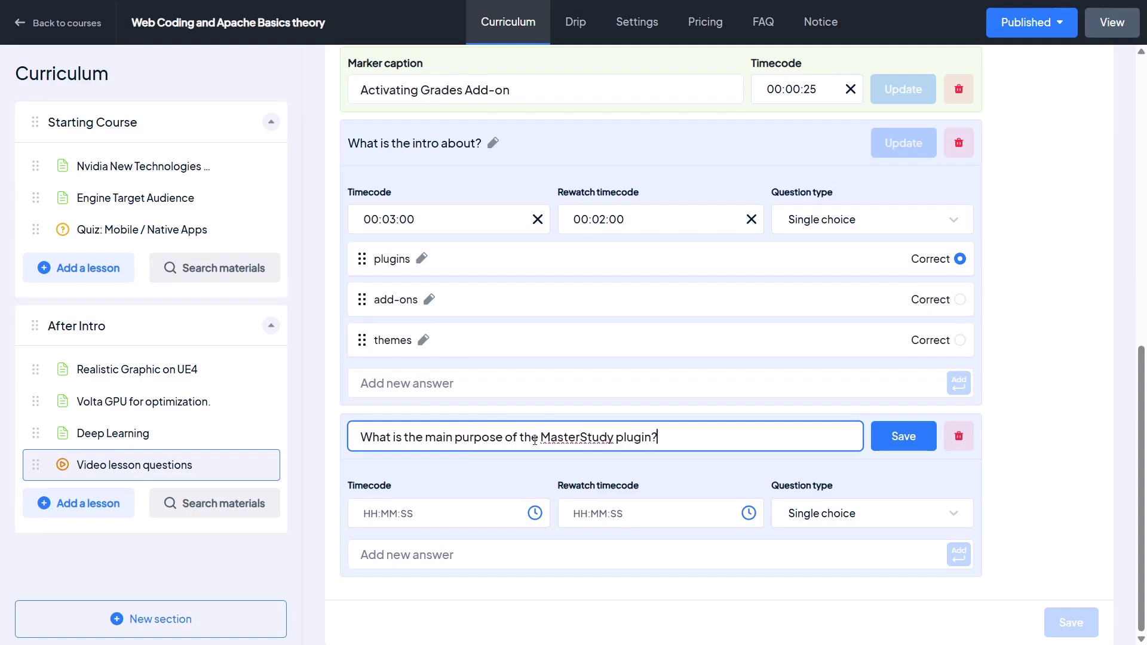
pyautogui.click(390, 510)
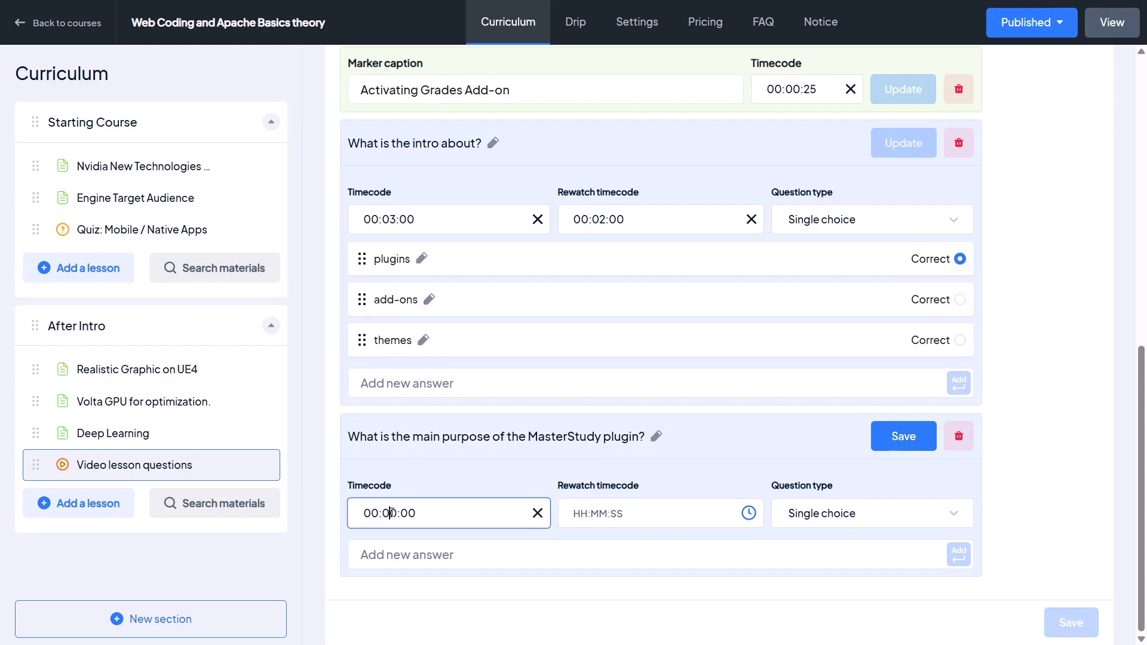
pyautogui.write('5')
pyautogui.click(601, 514)
pyautogui.click(600, 514)
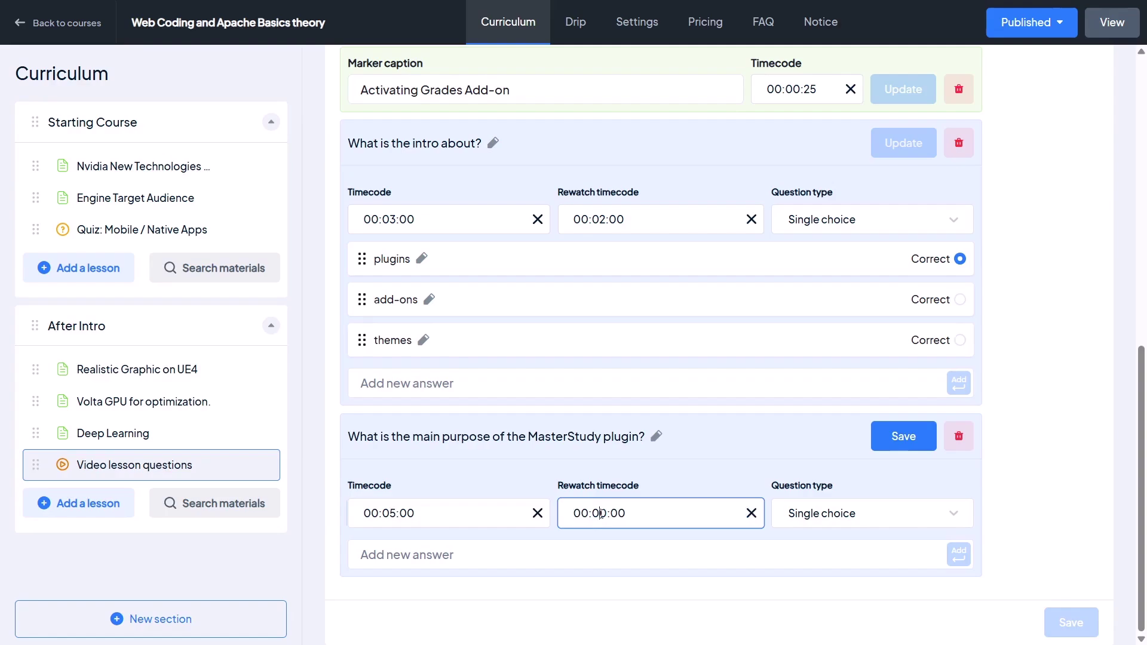
pyautogui.write('3')
# Add answers 'creating blogs' and 'managing online learning', marking the latter correct.
pyautogui.click(536, 553)
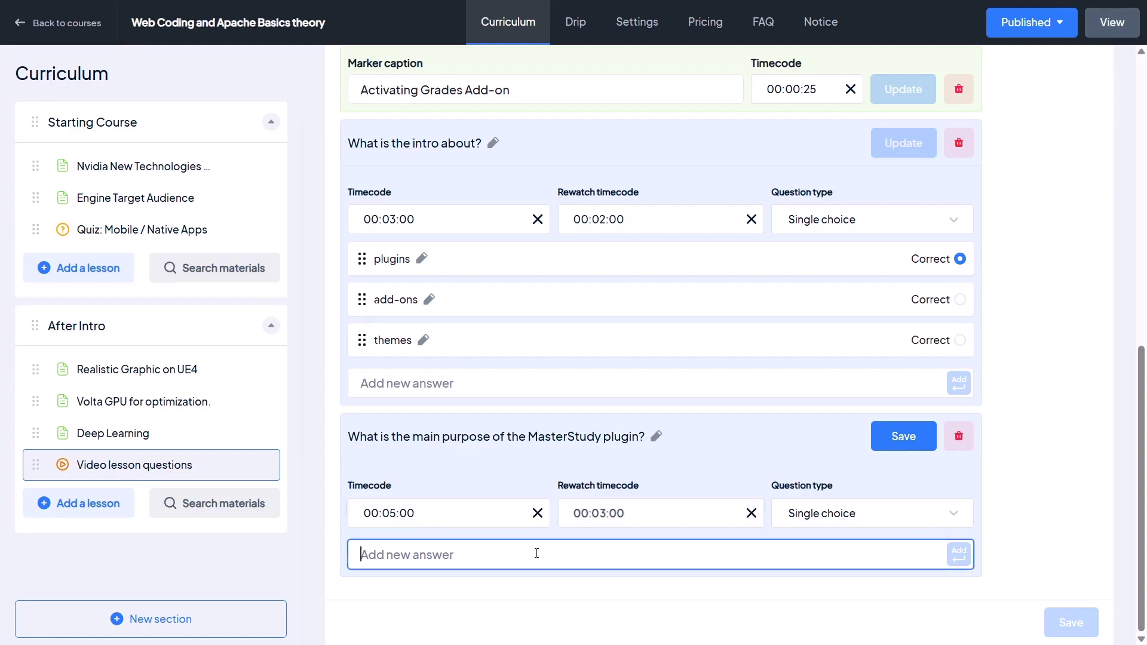
pyautogui.write('creating blogs')
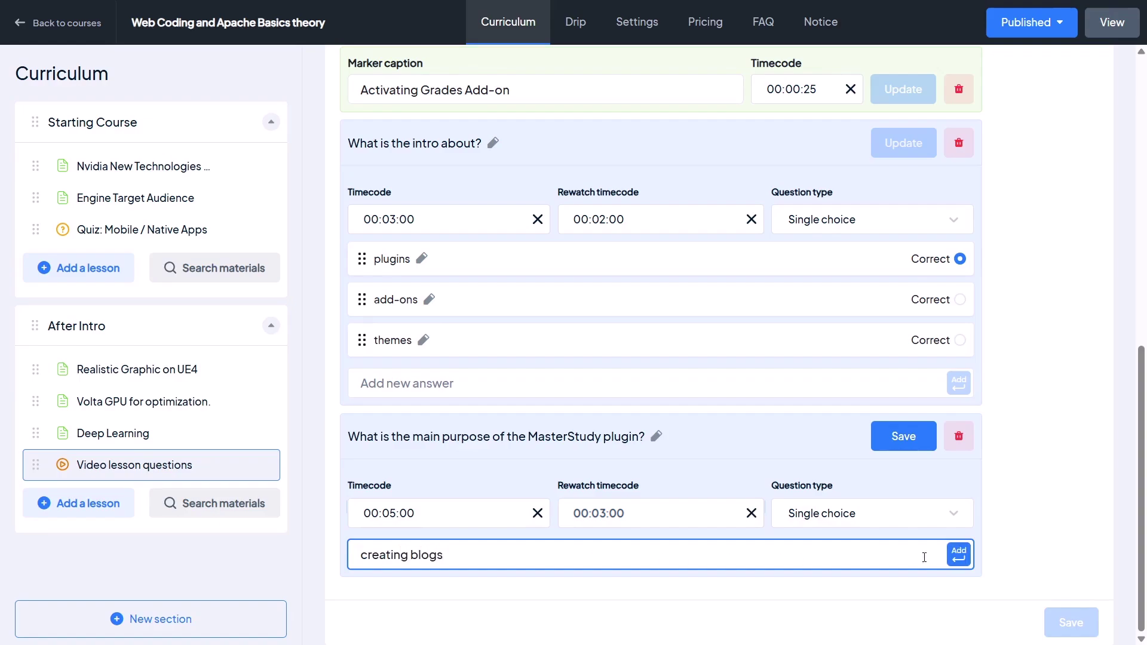
pyautogui.click(959, 554)
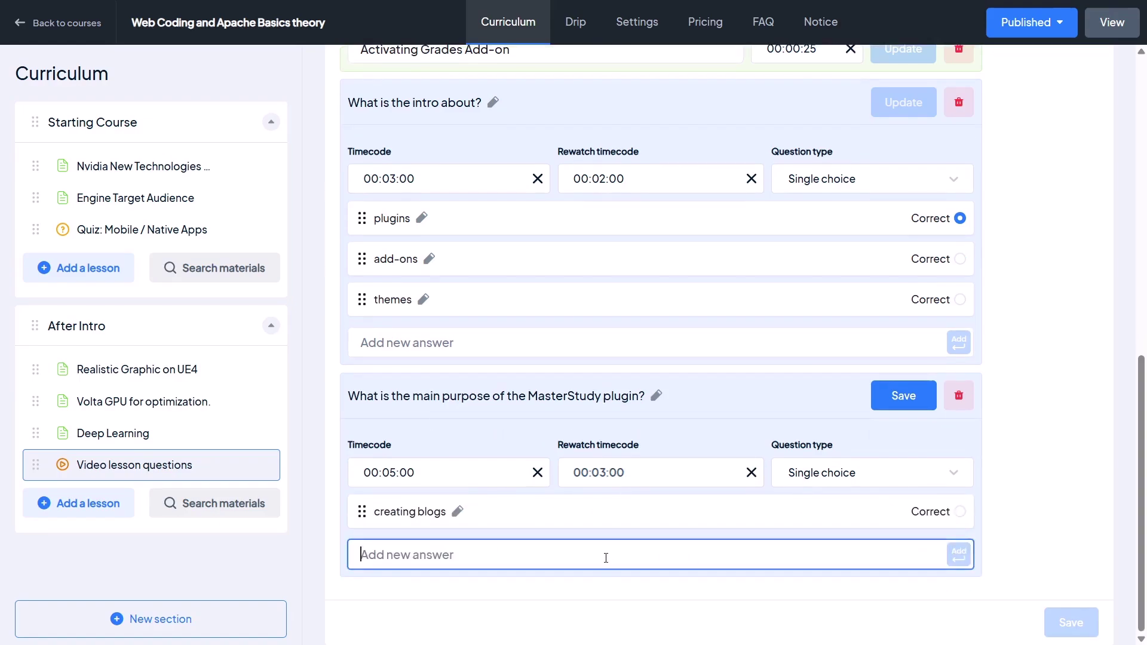
pyautogui.write('a')
pyautogui.press('BackSpace')
pyautogui.write('managin')
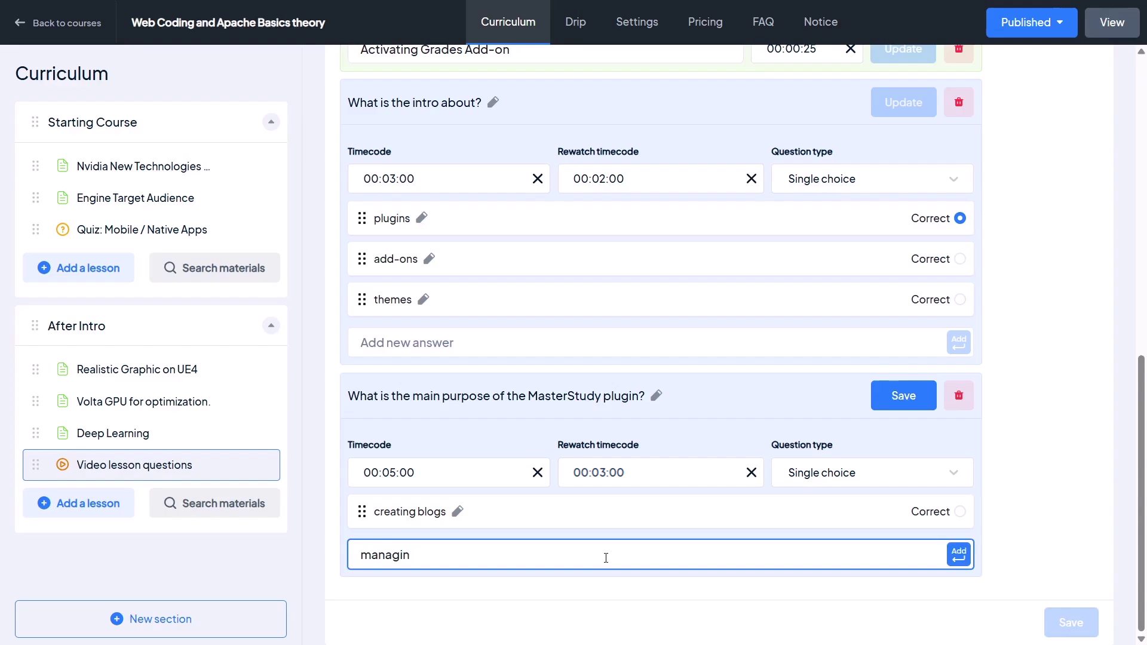
pyautogui.write('g online learning')
pyautogui.click(958, 554)
pyautogui.click(959, 550)
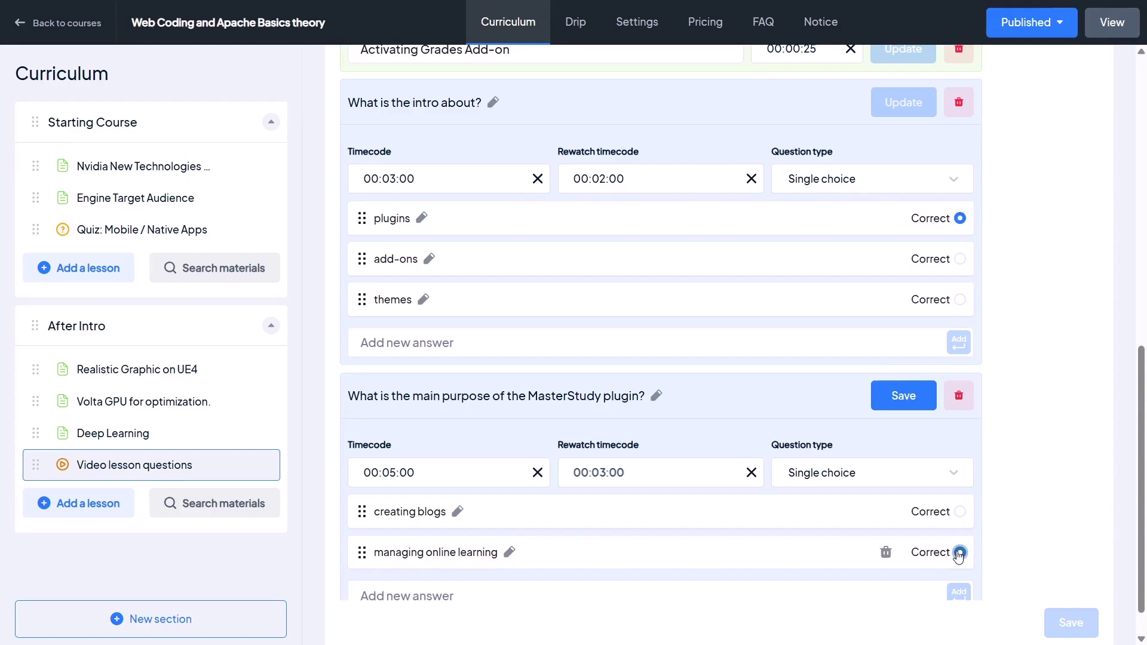
# Add 'hosting video calls' as the third answer and save the question.
pyautogui.scroll(-1, 959, 555)
pyautogui.click(711, 555)
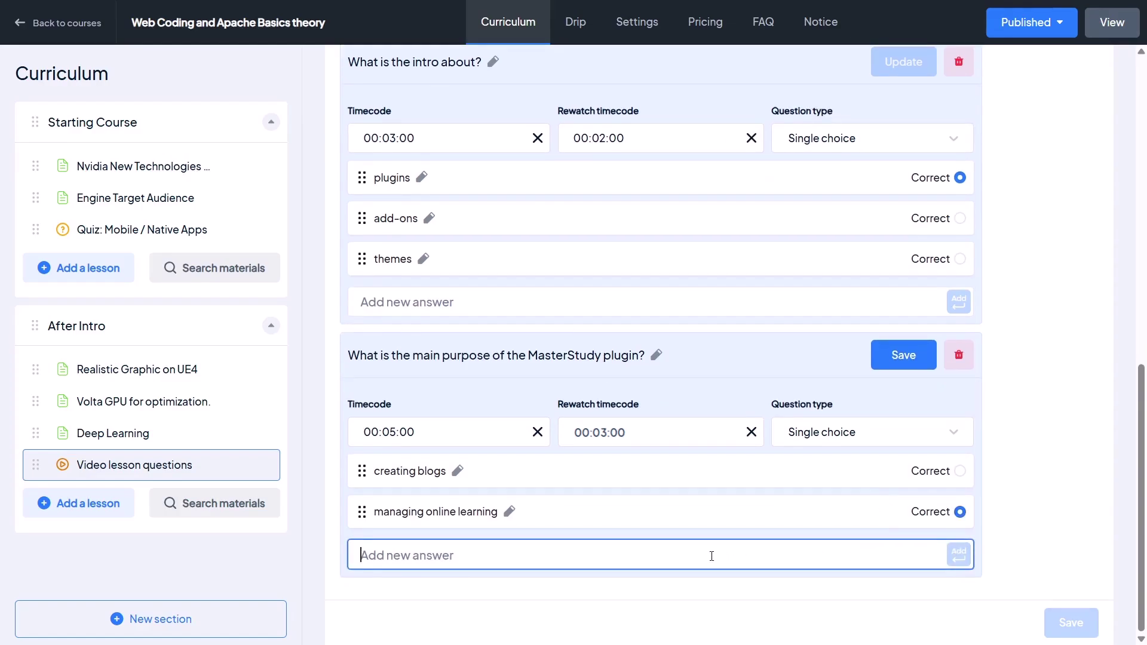
pyautogui.write('hosting video ')
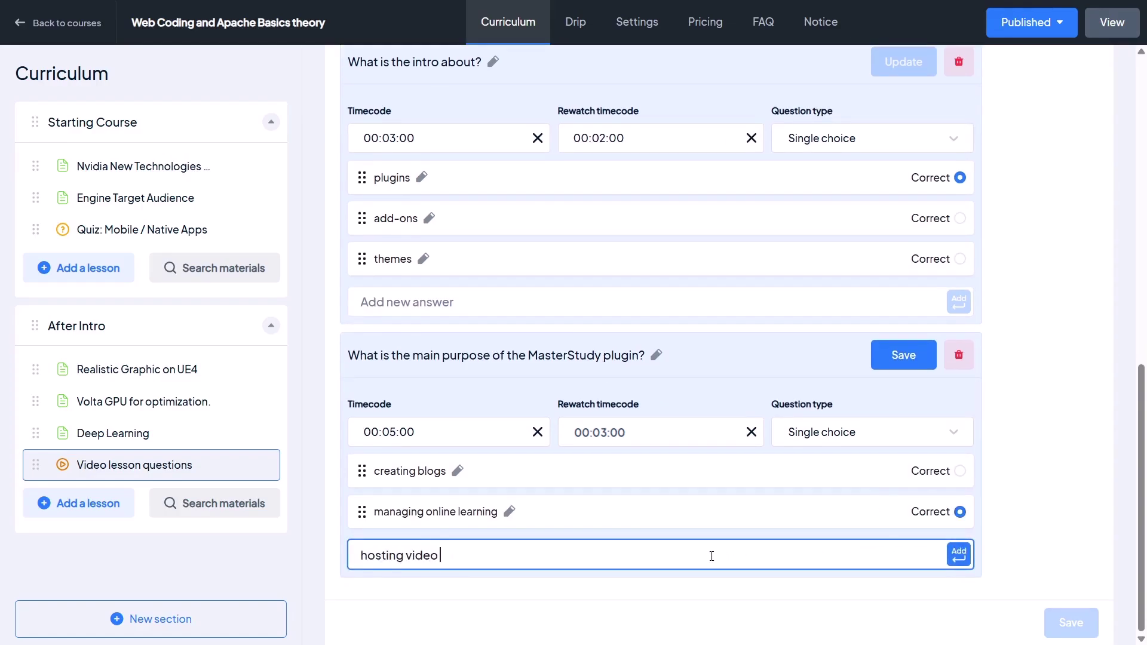
pyautogui.write('cals')
pyautogui.press('BackSpace')
pyautogui.write('alls')
pyautogui.click(957, 554)
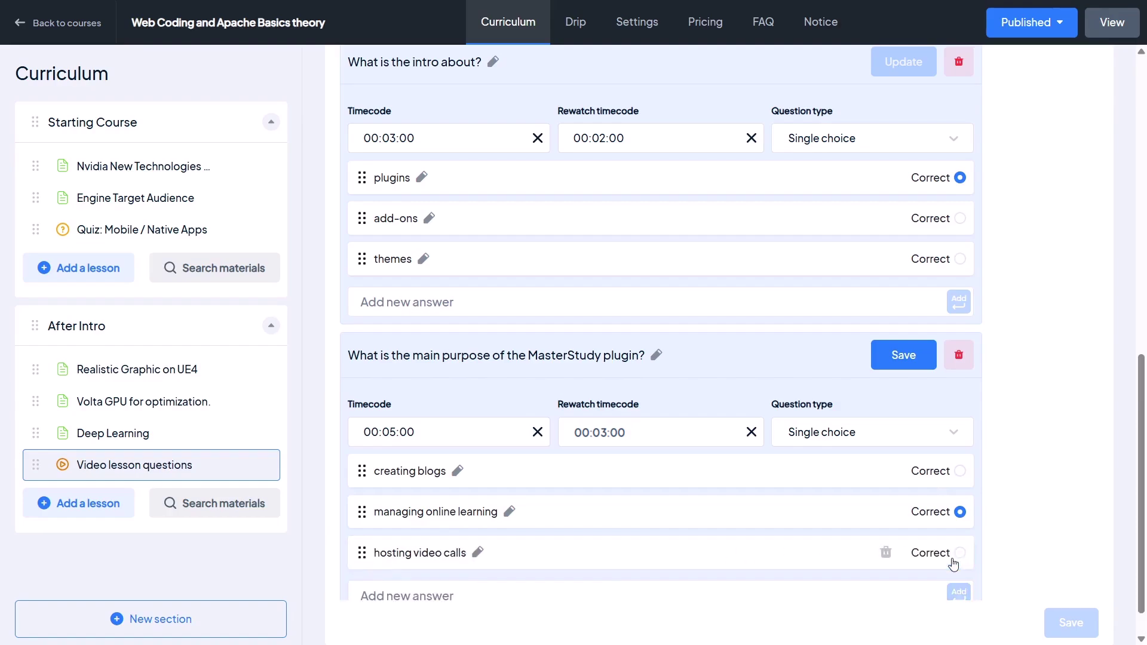
pyautogui.click(905, 314)
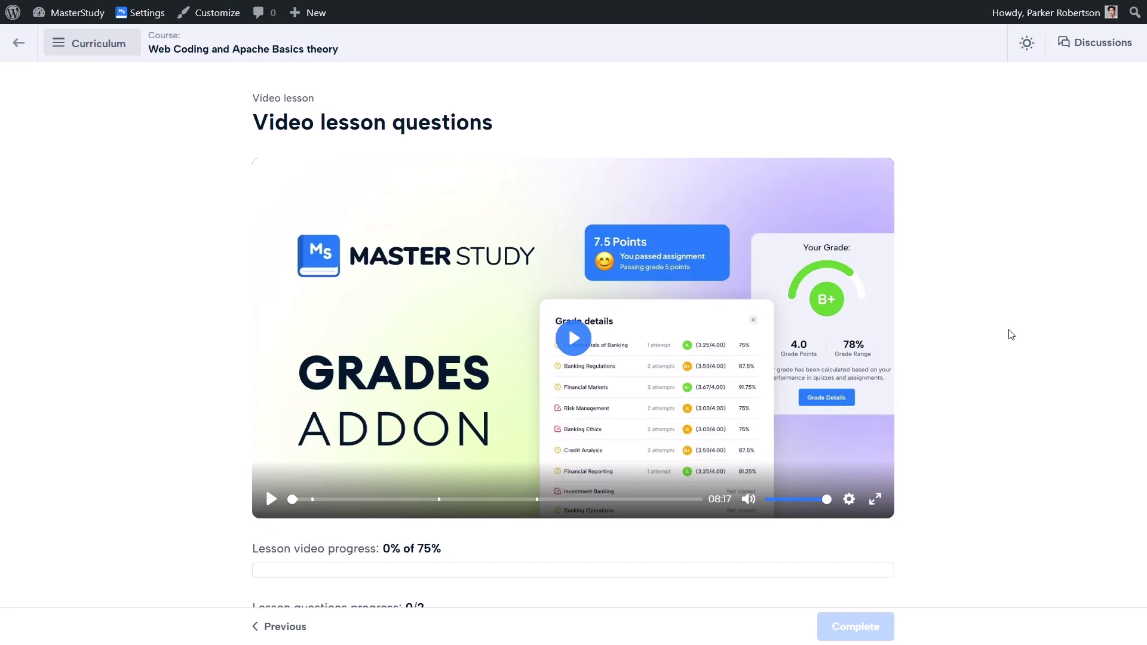
# Play the video, skip ahead to 02:44, and submit 'themes' for the intro question.
pyautogui.click(576, 348)
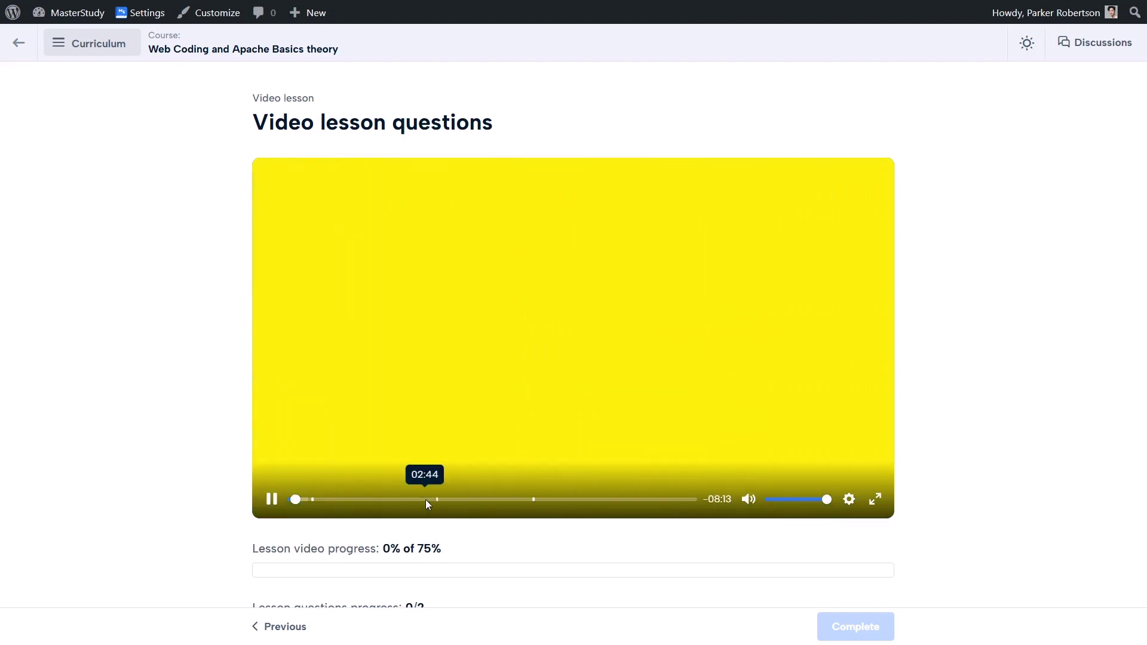
pyautogui.click(425, 499)
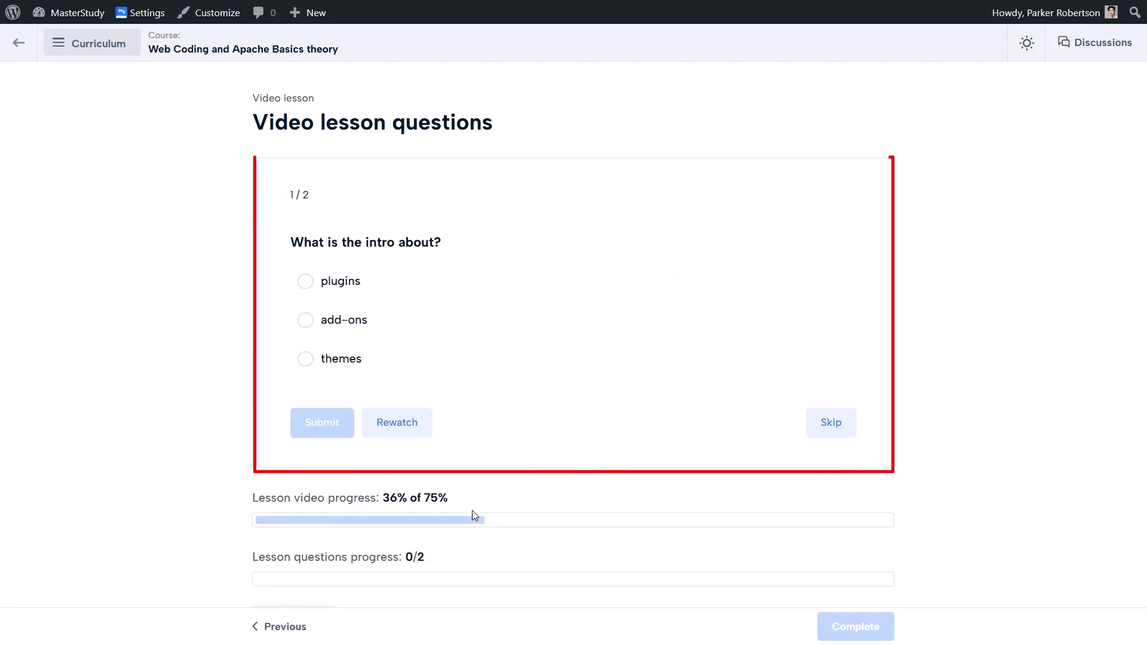
pyautogui.click(321, 357)
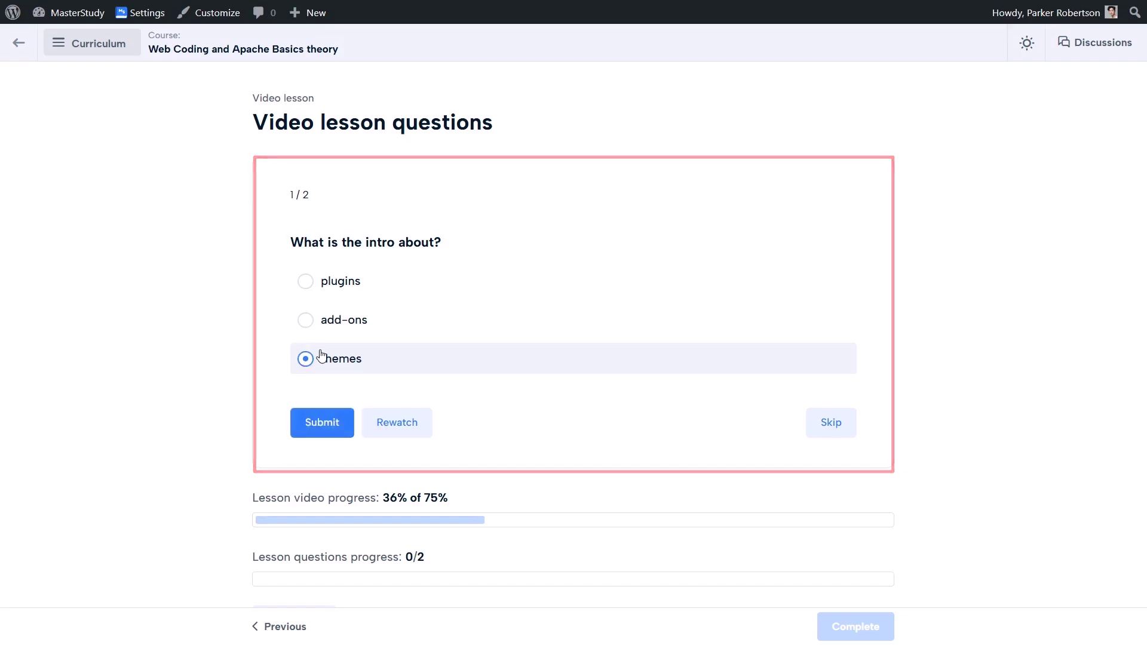
pyautogui.click(317, 423)
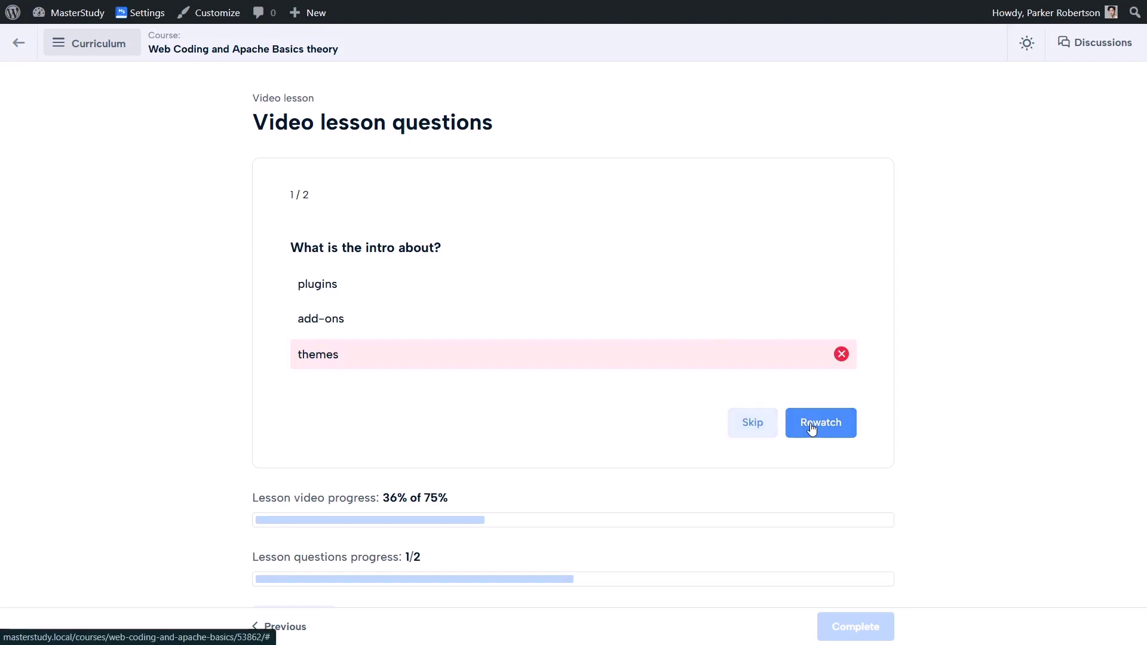
# Rewatch the video, skipping ahead to the Grades Table part and resuming playback.
pyautogui.click(750, 427)
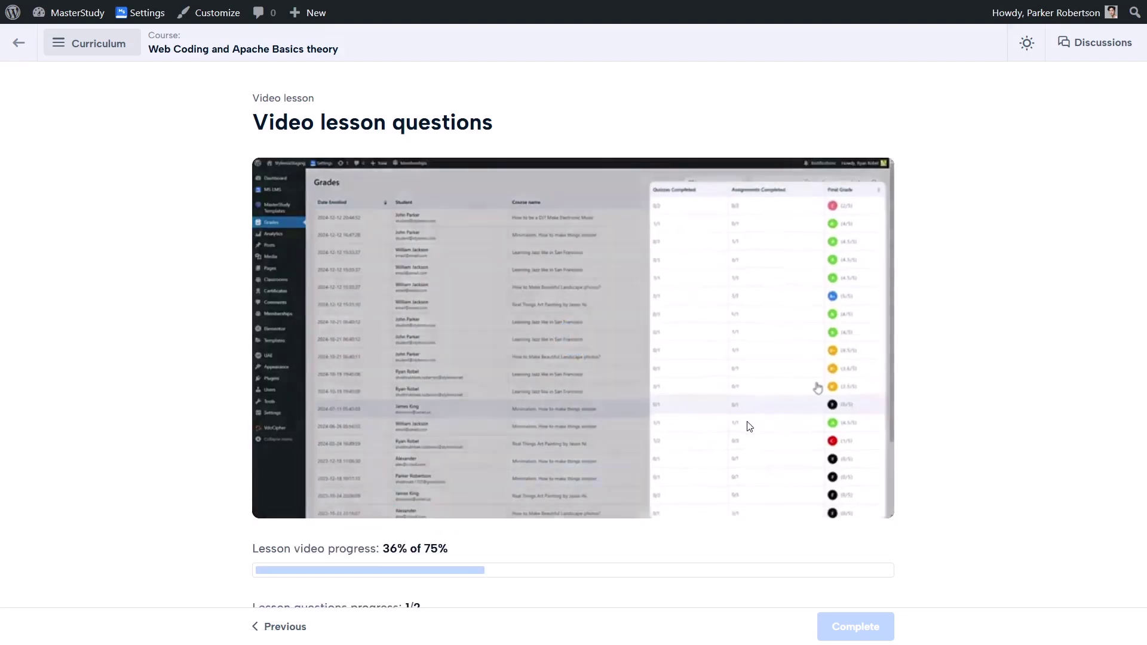
pyautogui.click(643, 396)
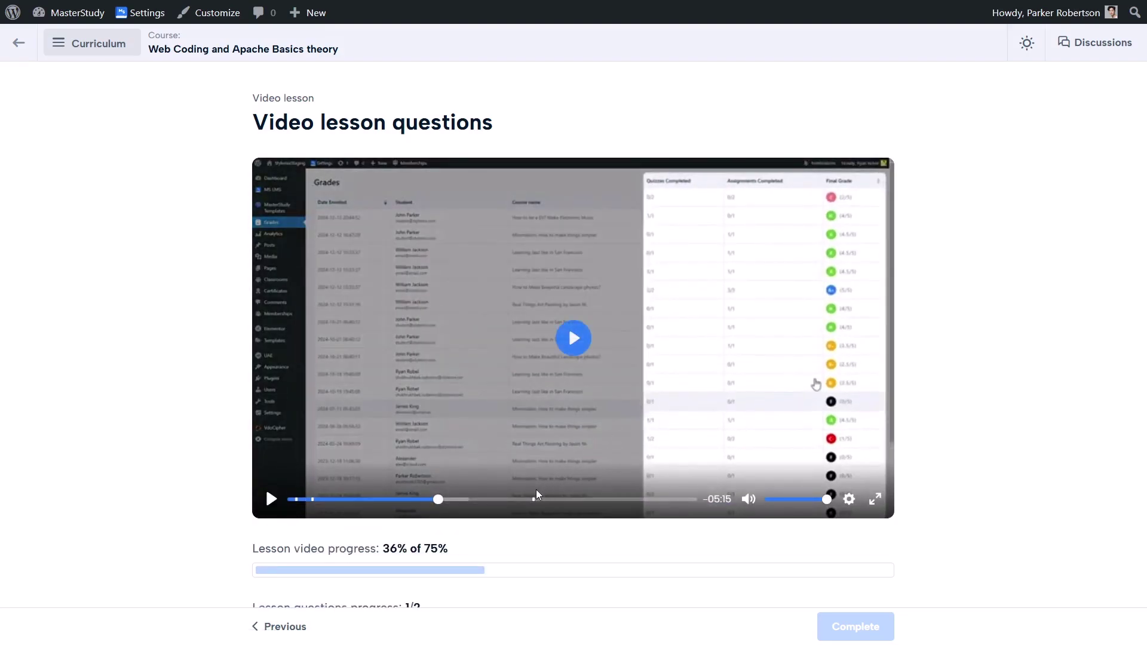
pyautogui.click(525, 500)
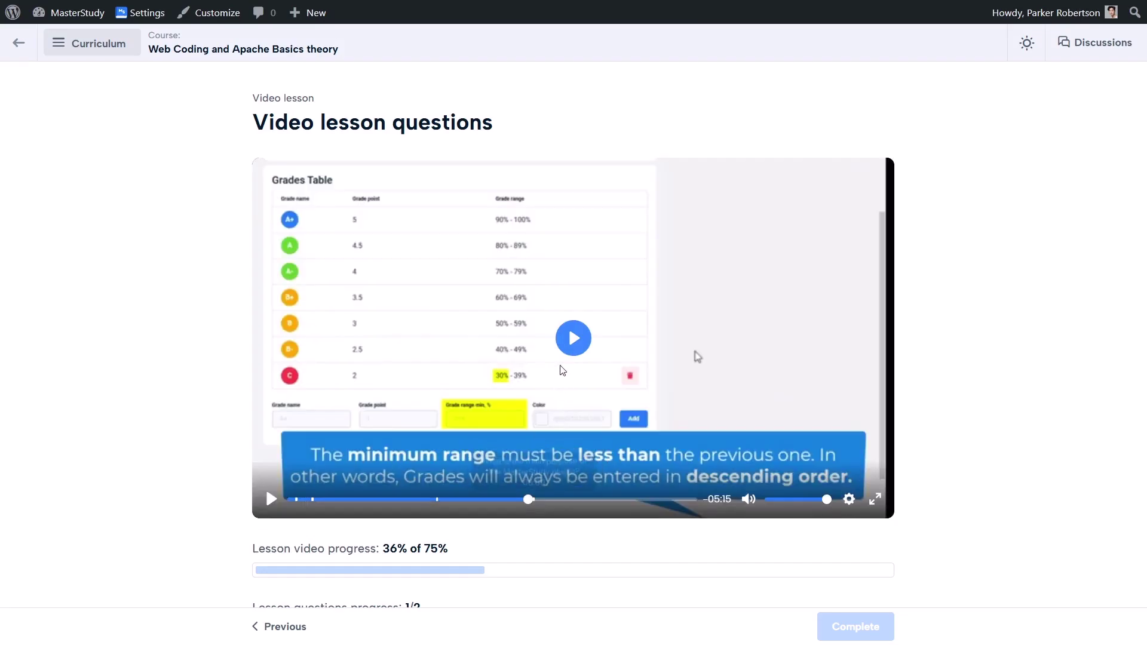
pyautogui.click(561, 340)
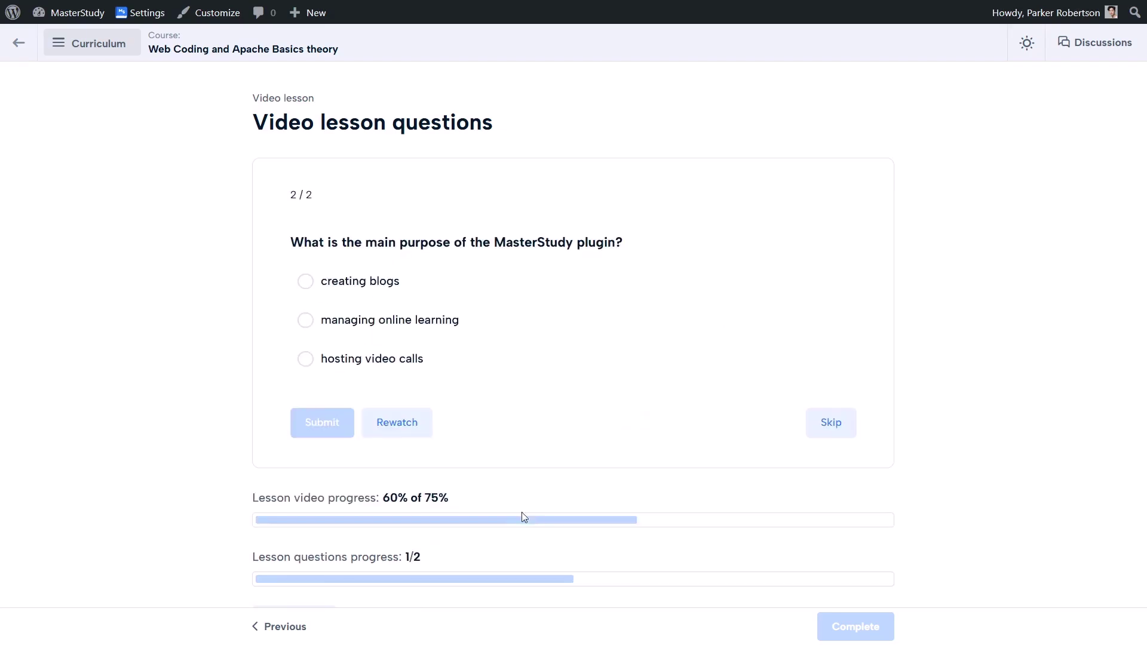
# Submit 'managing online learning' for the second question, return to the video, and pause.
pyautogui.click(336, 321)
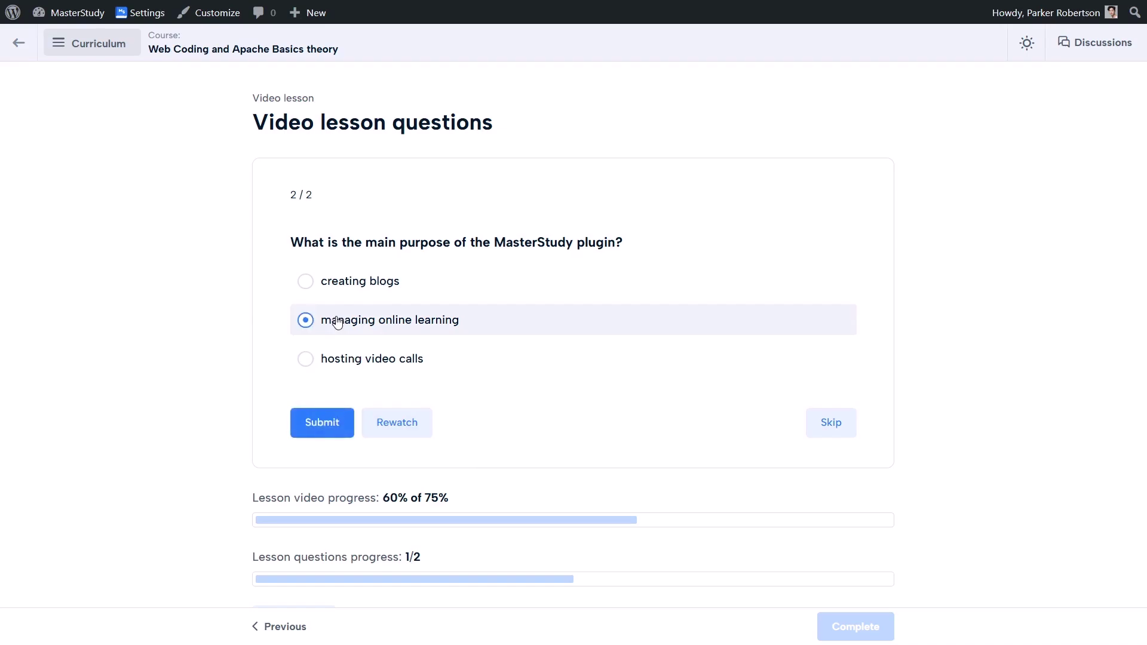
pyautogui.click(322, 423)
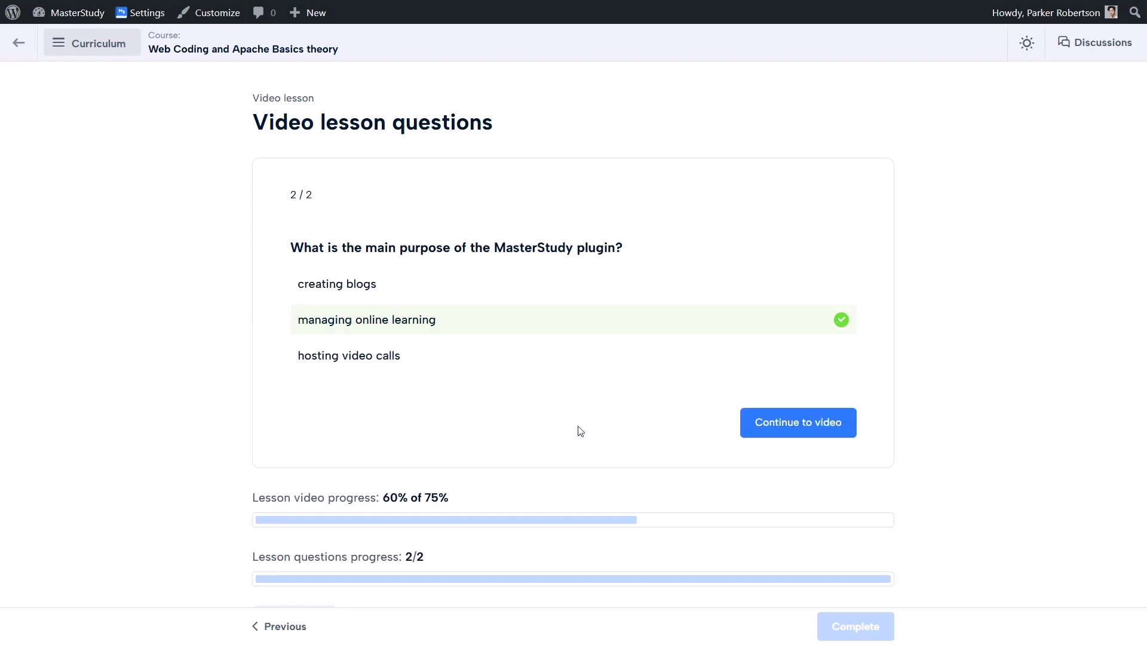
pyautogui.click(773, 425)
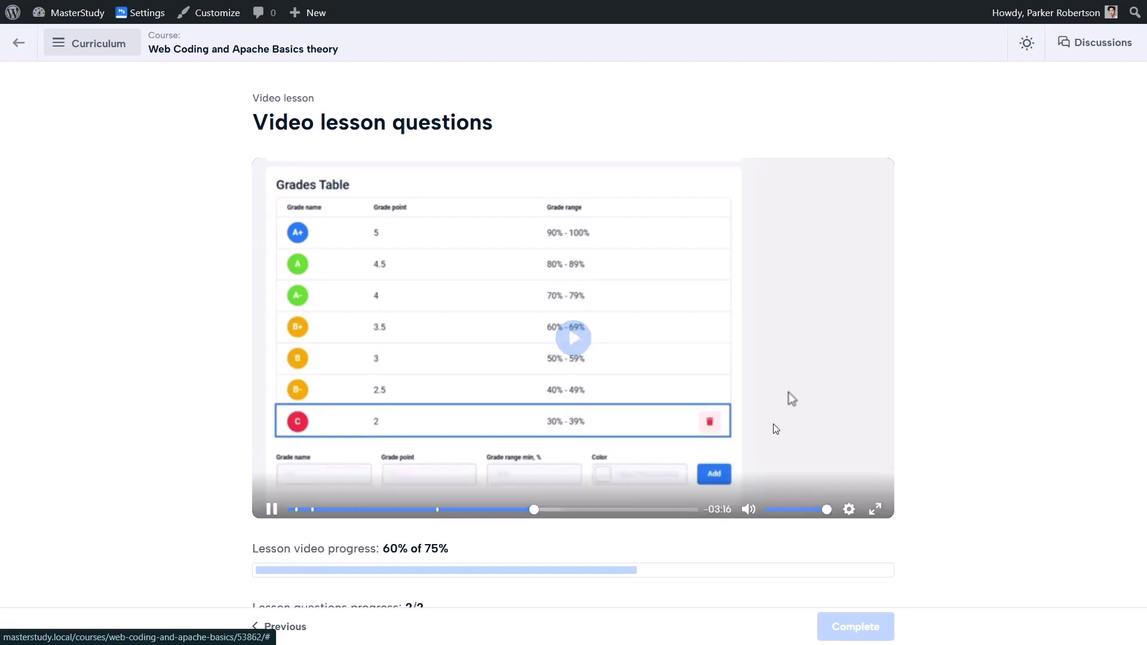
pyautogui.click(590, 395)
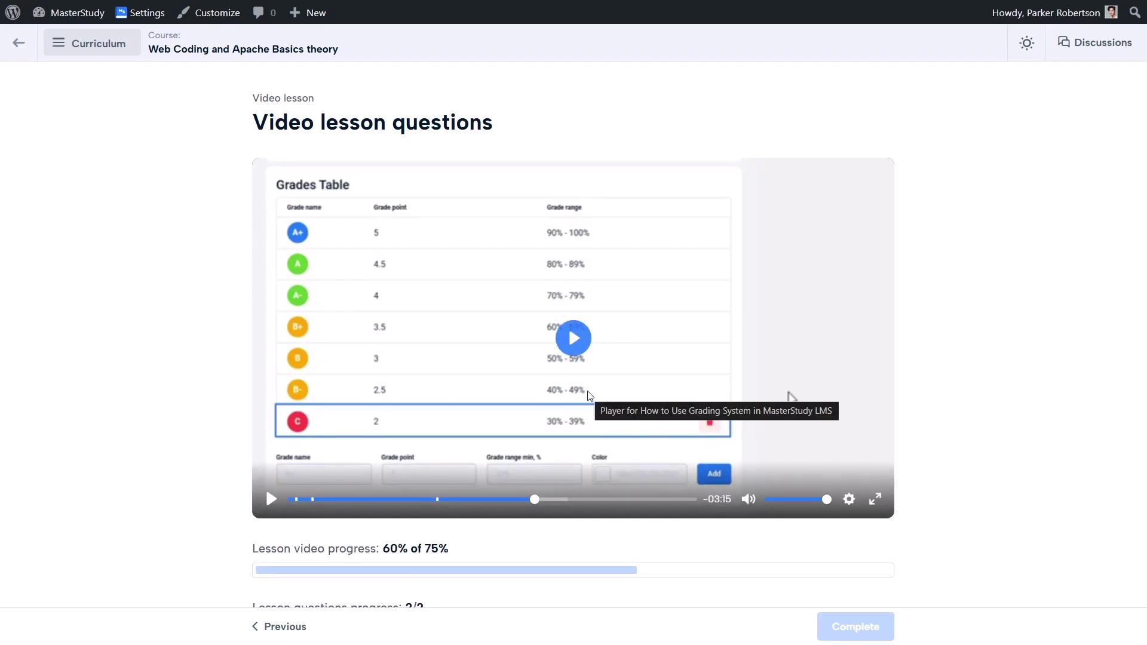
# Reopen 'What is the intro about?' from the Video questions list and choose Rewatch.
pyautogui.scroll(-10, 590, 395)
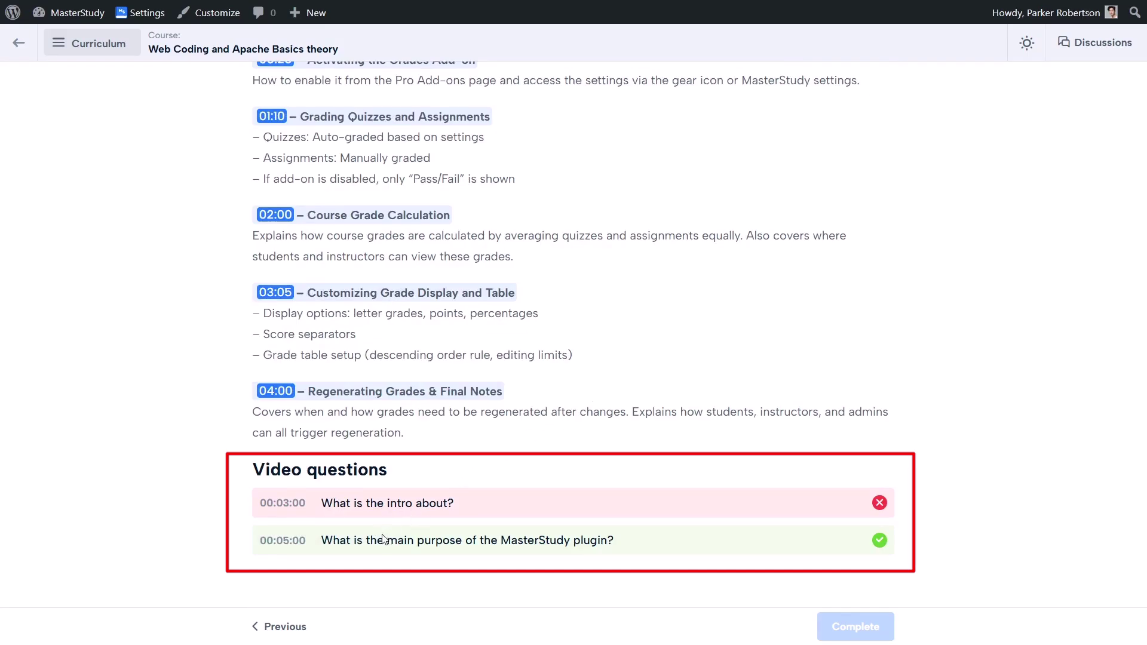
pyautogui.click(358, 505)
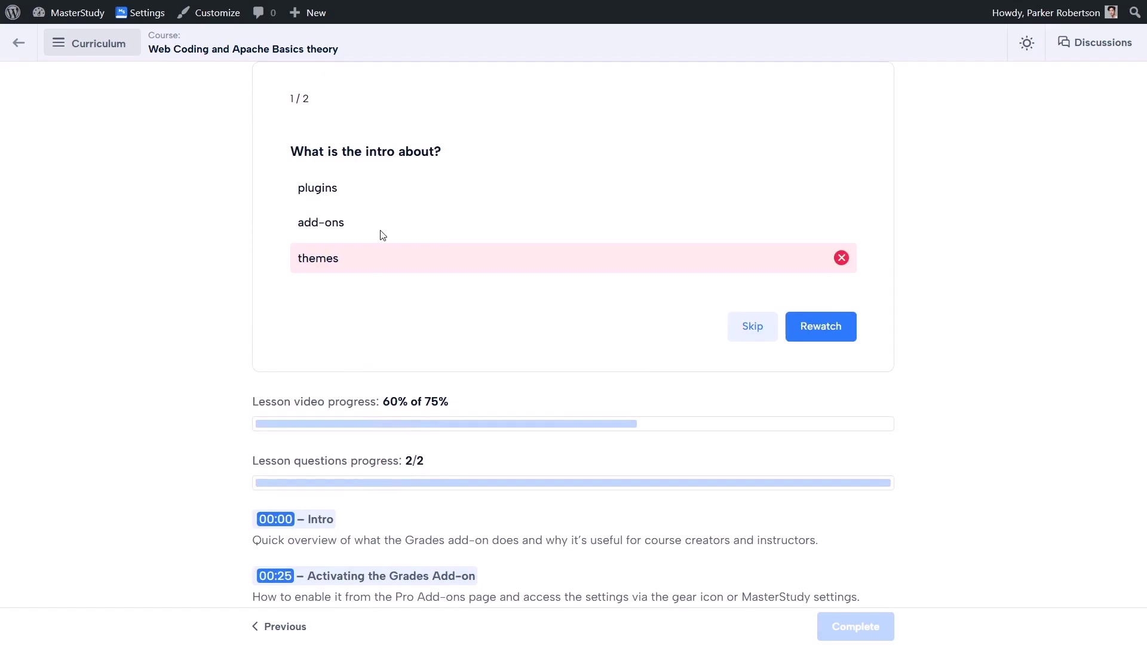
pyautogui.click(839, 336)
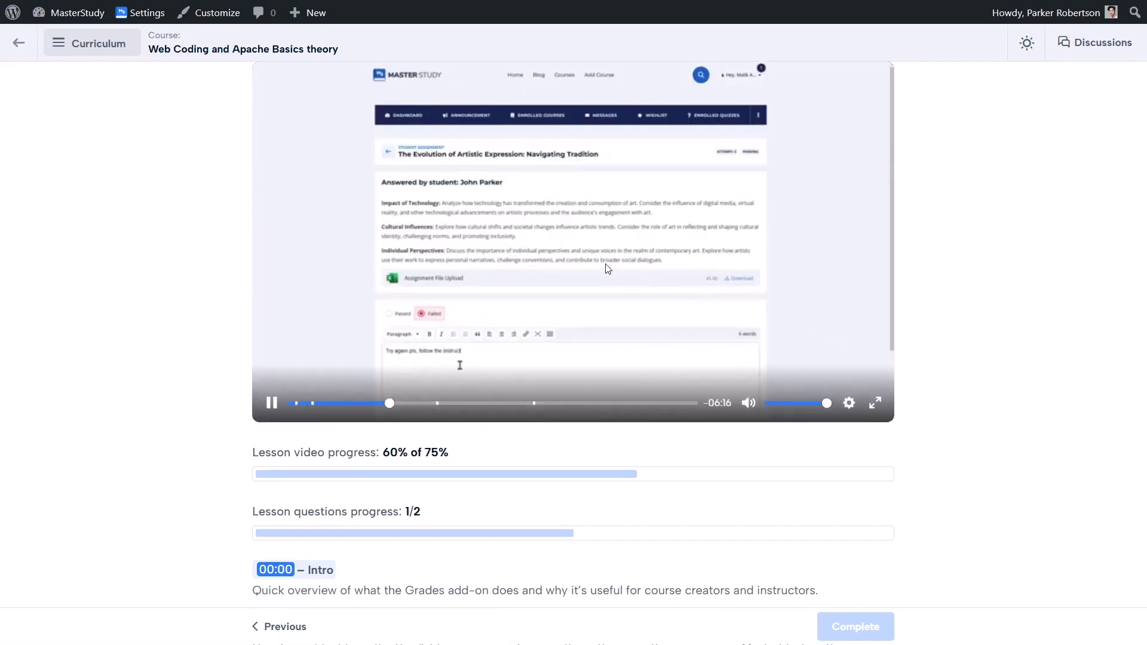
pyautogui.scroll(-9, 355, 410)
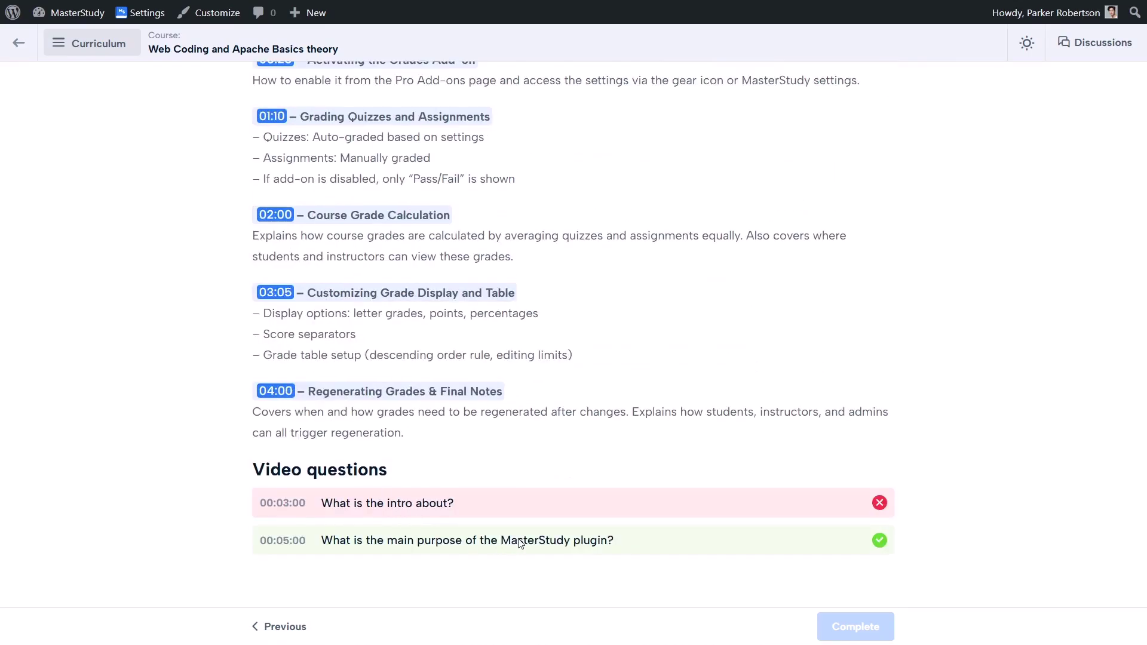
pyautogui.scroll(2, 391, 504)
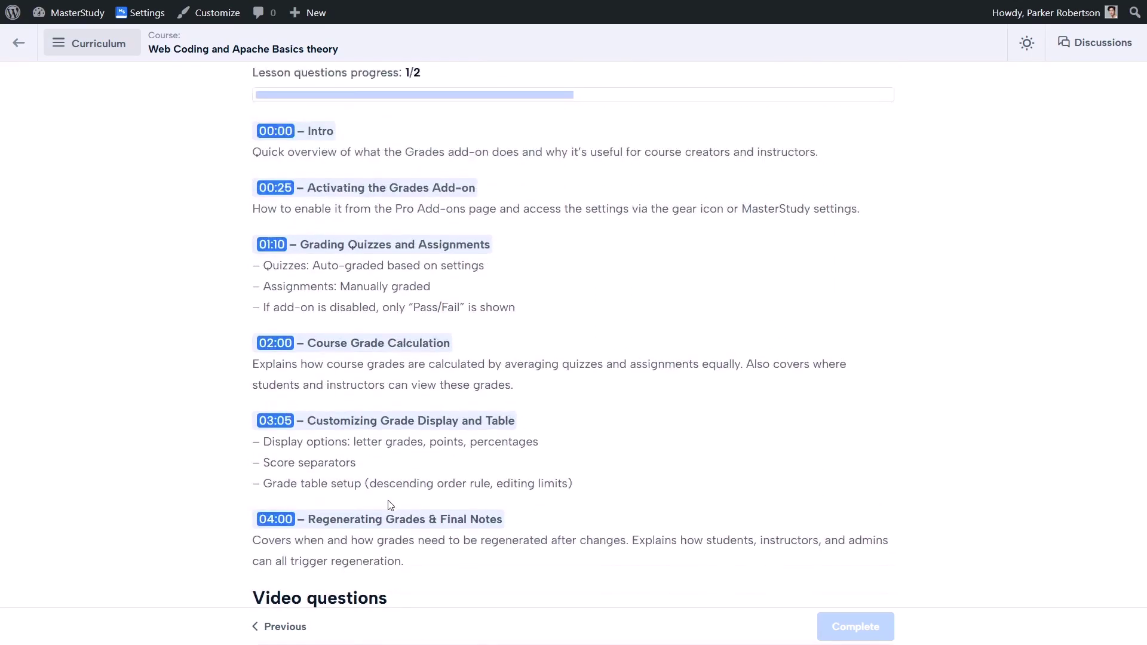
# Submit 'plugins' for the intro question and return to the video.
pyautogui.scroll(6, 388, 505)
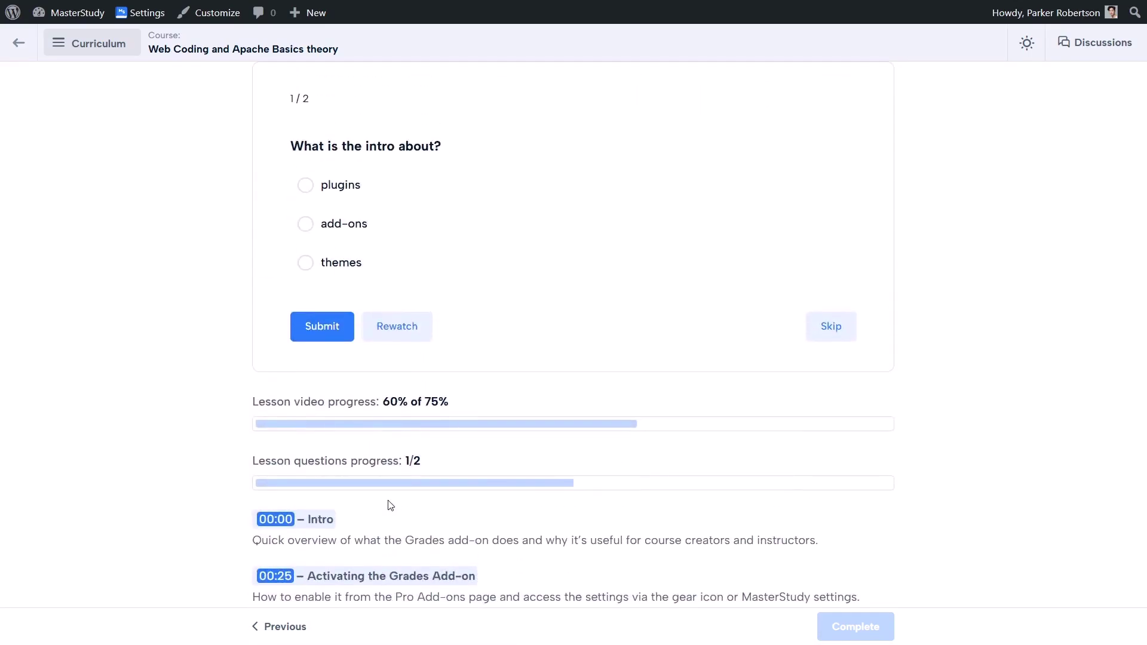
pyautogui.click(318, 190)
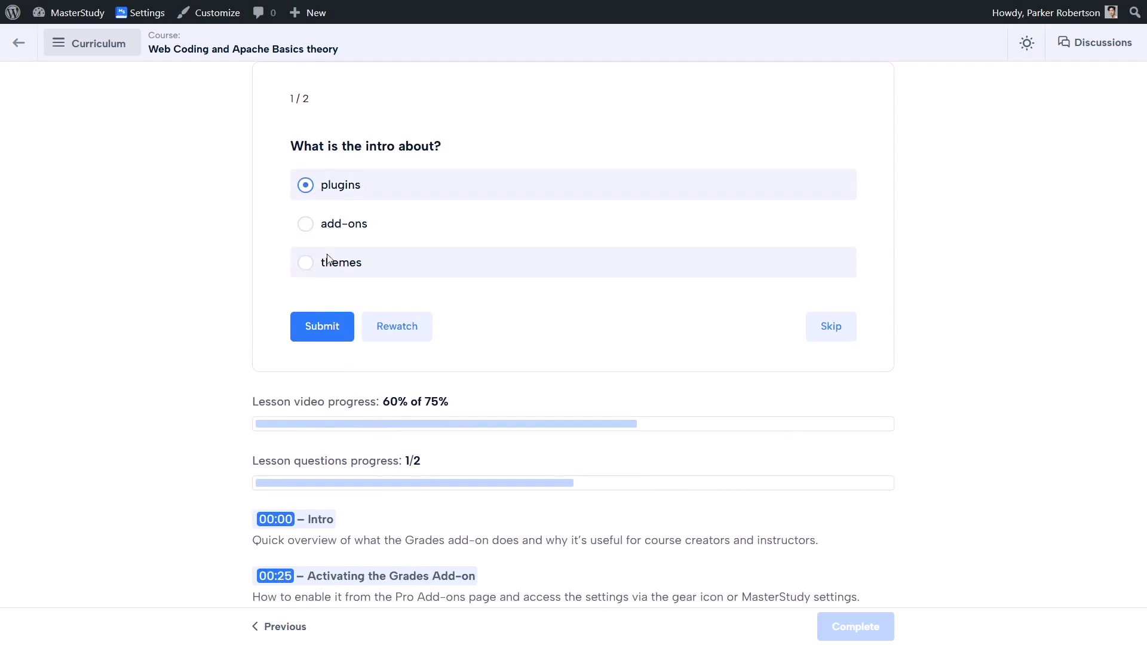
pyautogui.click(332, 335)
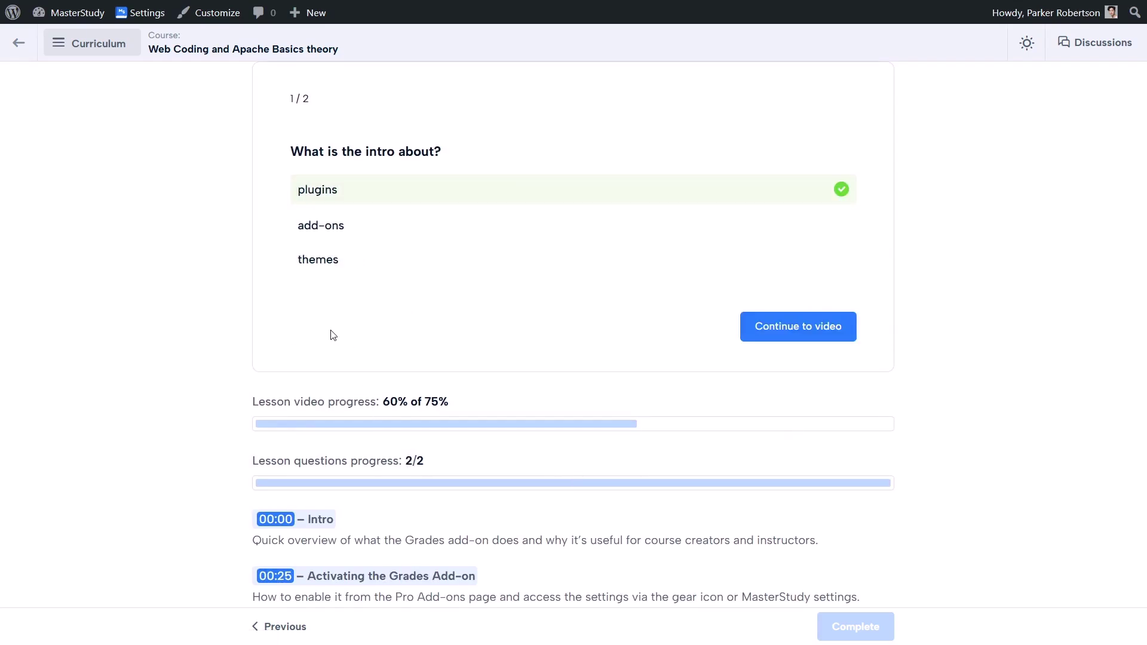
pyautogui.click(758, 326)
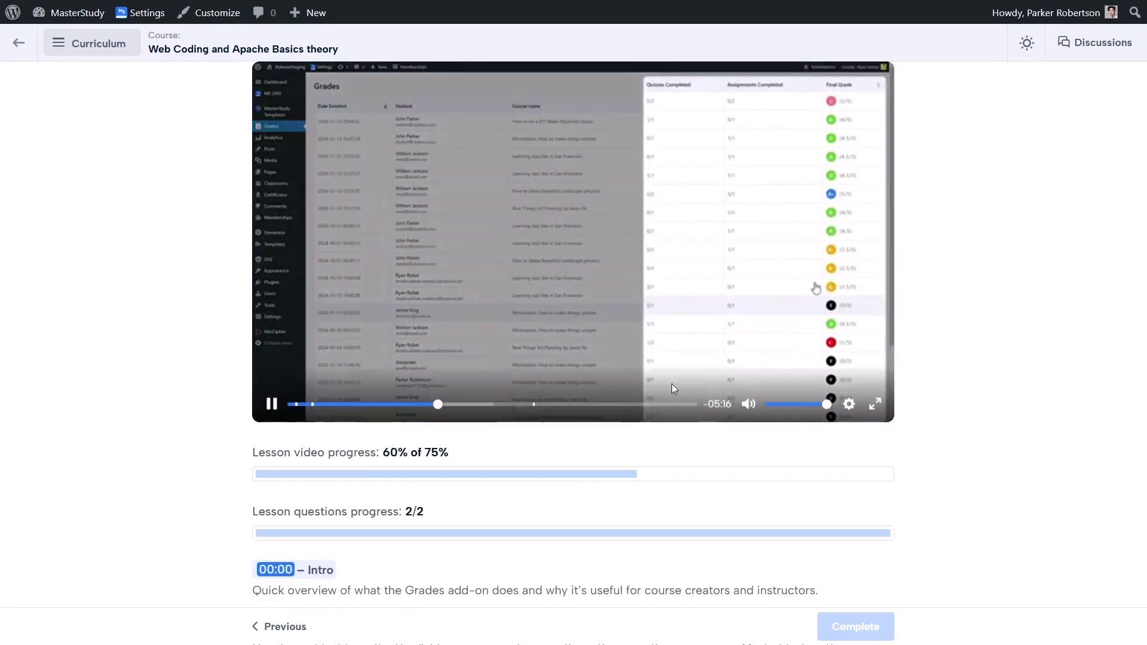
# Skip the video to about 07:32, pause it, and mark the lesson complete.
pyautogui.click(646, 403)
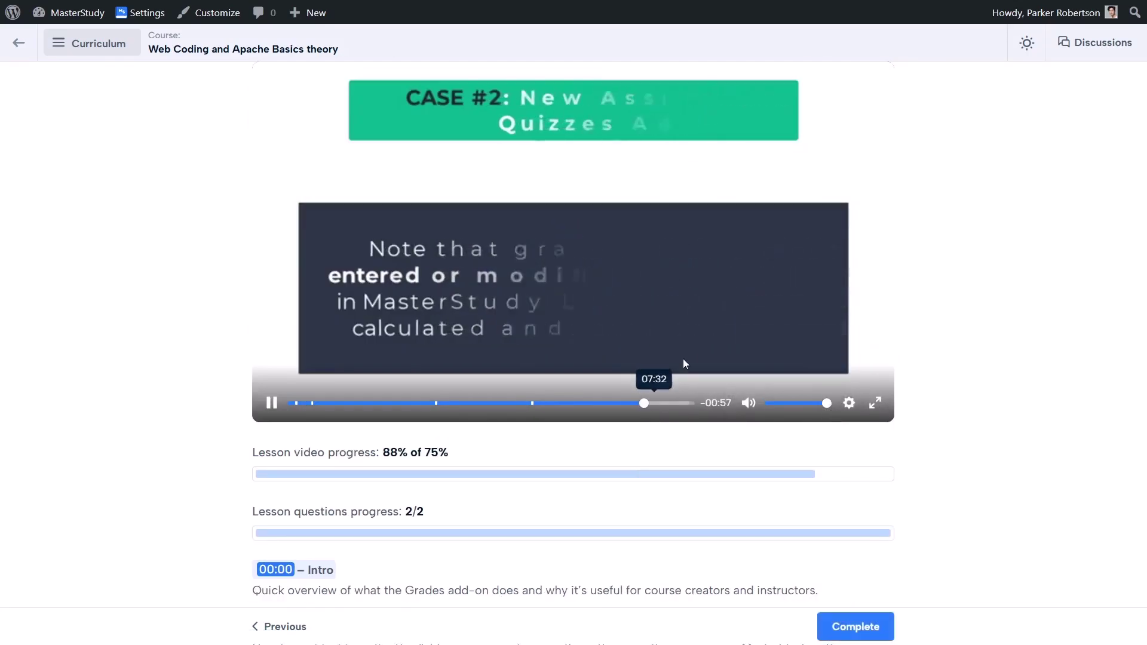
pyautogui.click(700, 344)
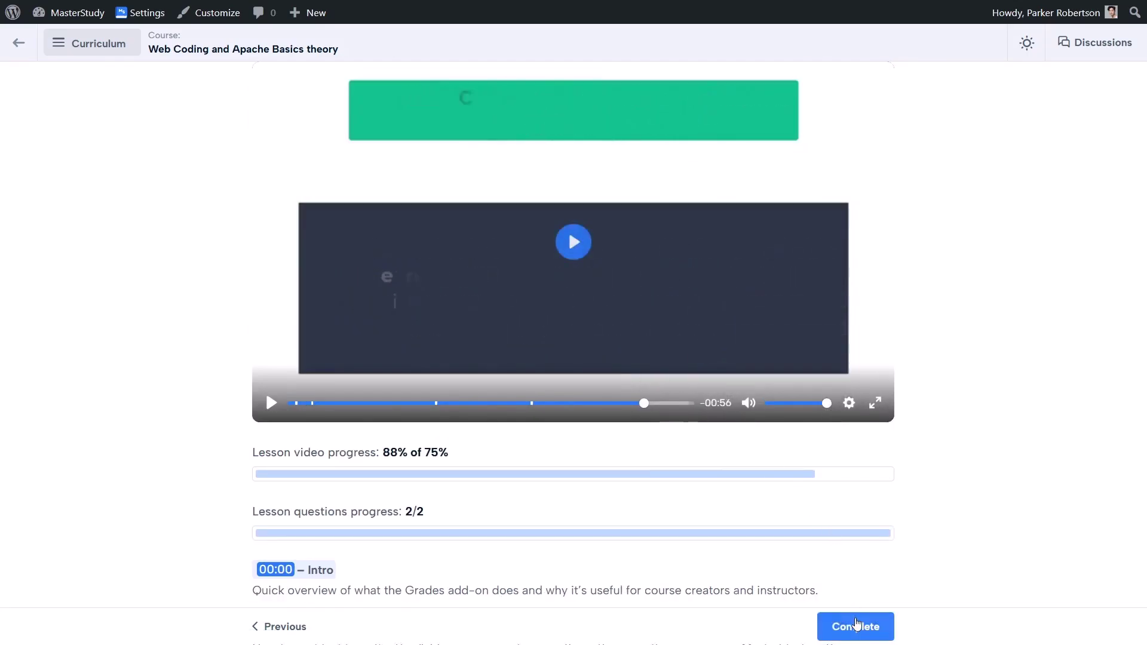
pyautogui.click(855, 627)
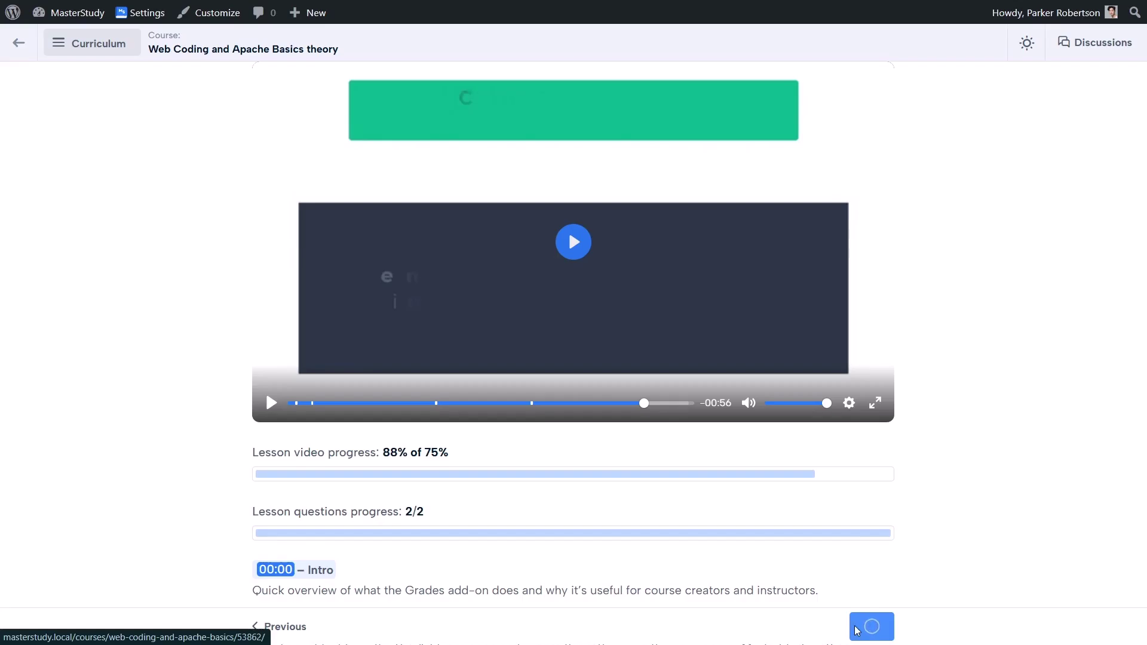